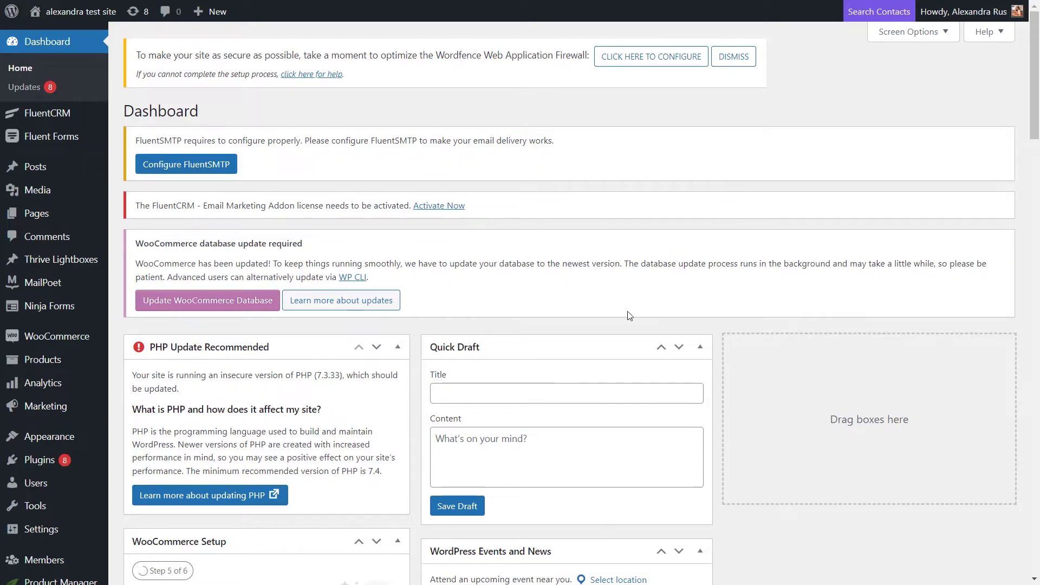
Step: Start a new Thrive Ultimatum campaign, choosing the Build from scratch option
scroll(374, 358, "down", 5)
mouse_move(92, 542)
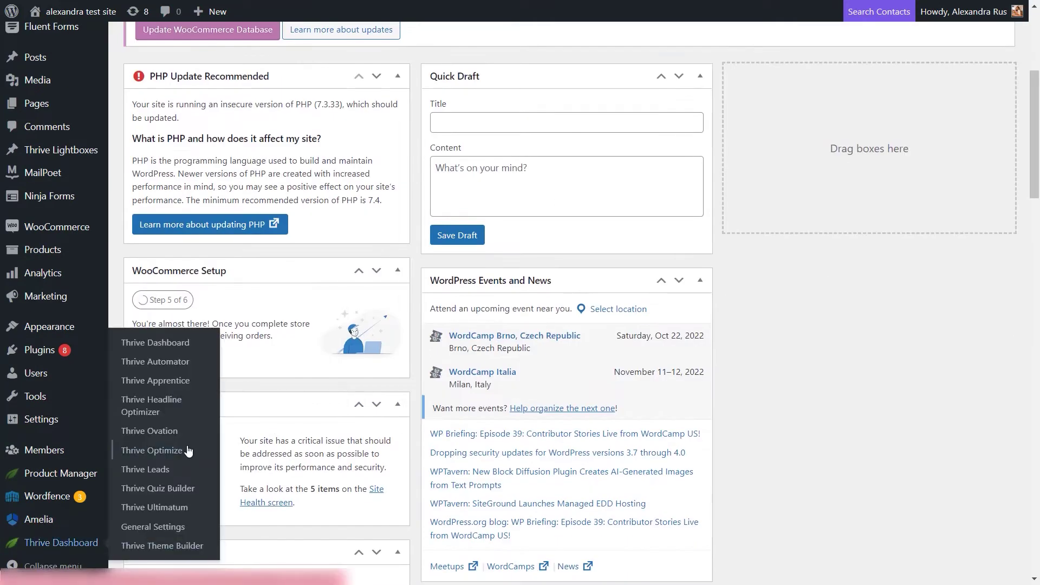
left_click(176, 508)
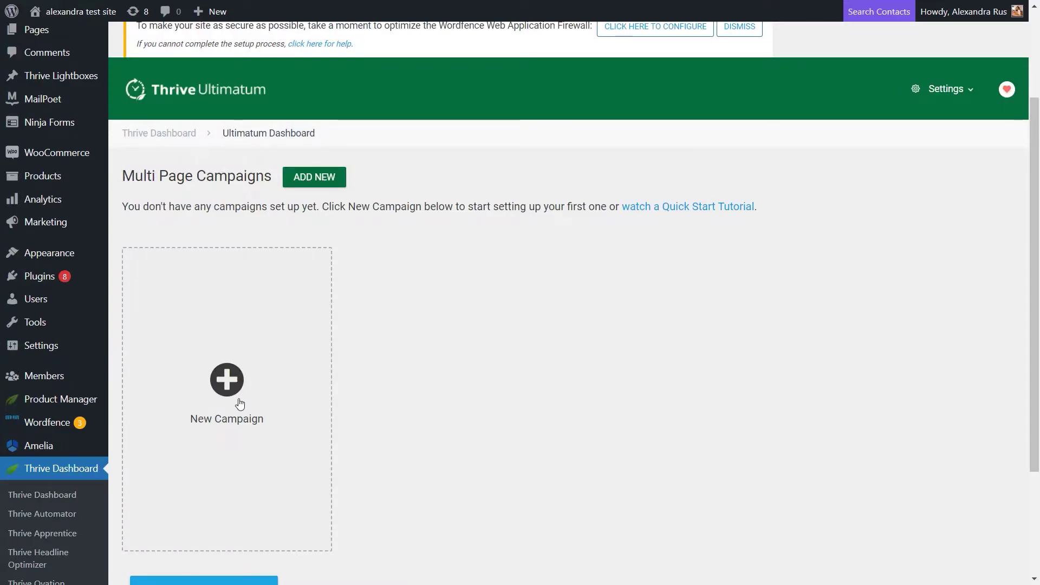
left_click(240, 402)
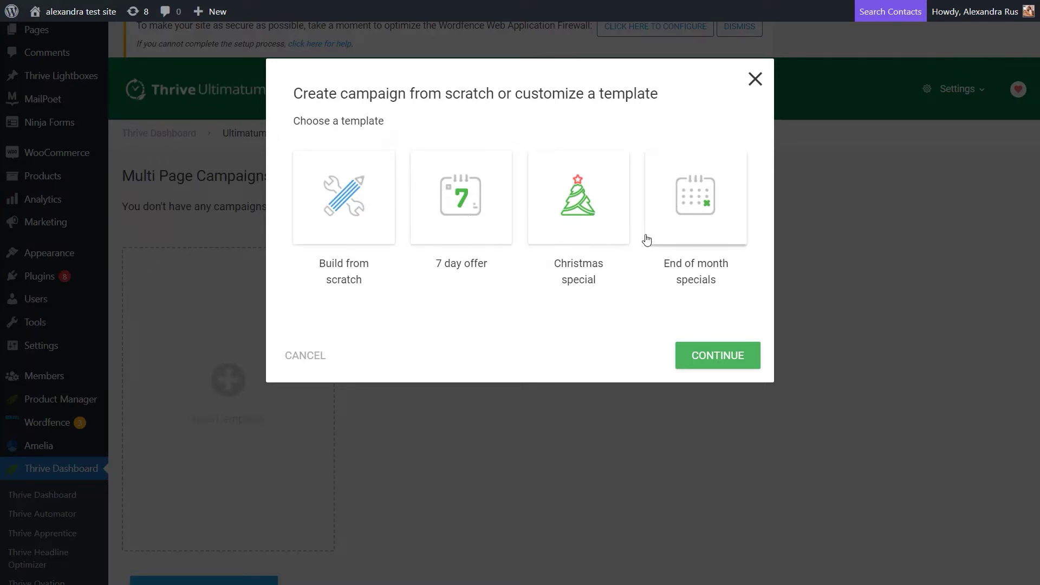
left_click(369, 206)
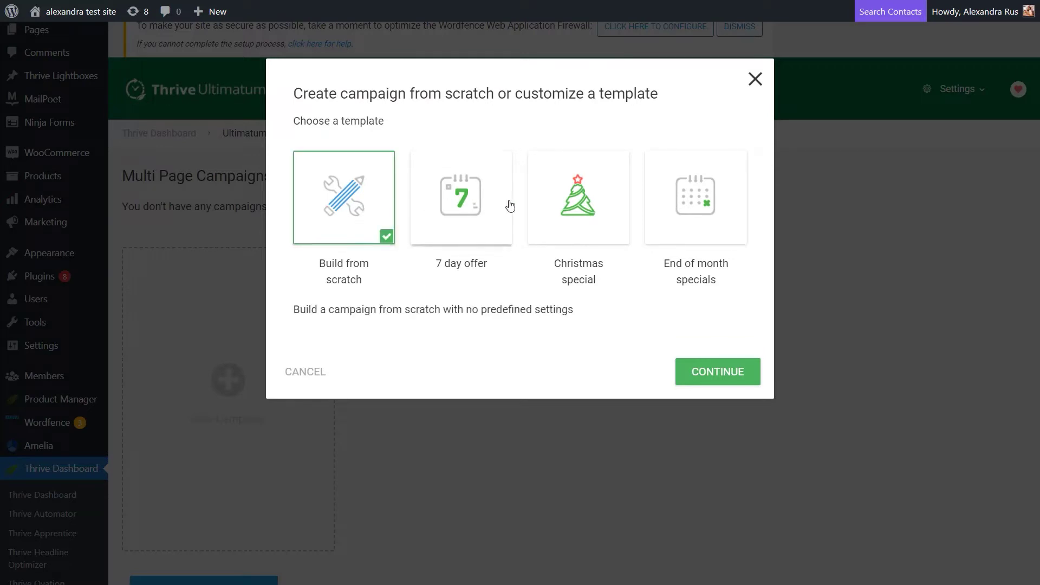
Step: Create the campaign with the name 'E-course campaign'
left_click(719, 373)
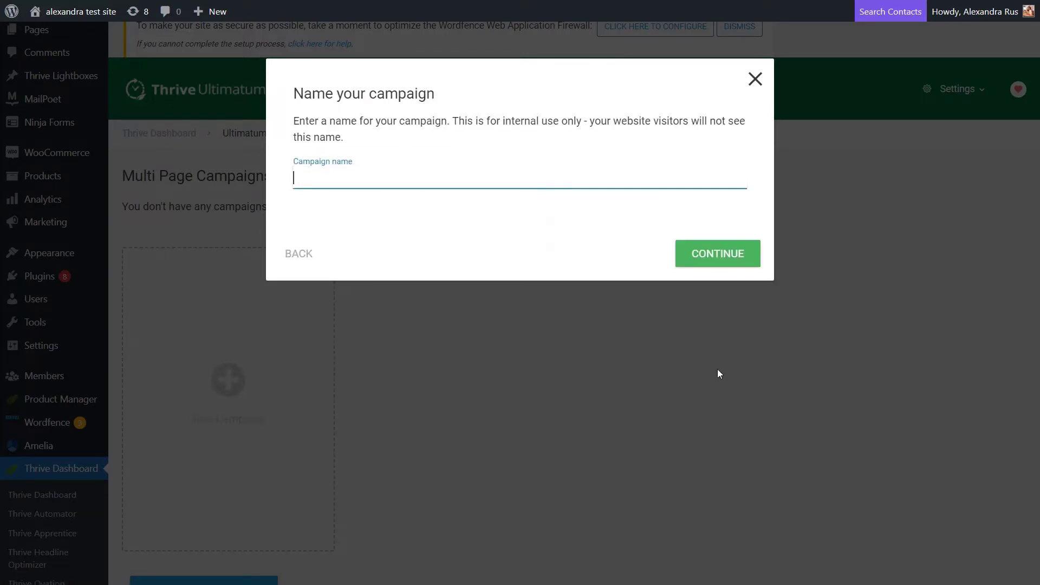
type("E-course campaign")
left_click(718, 261)
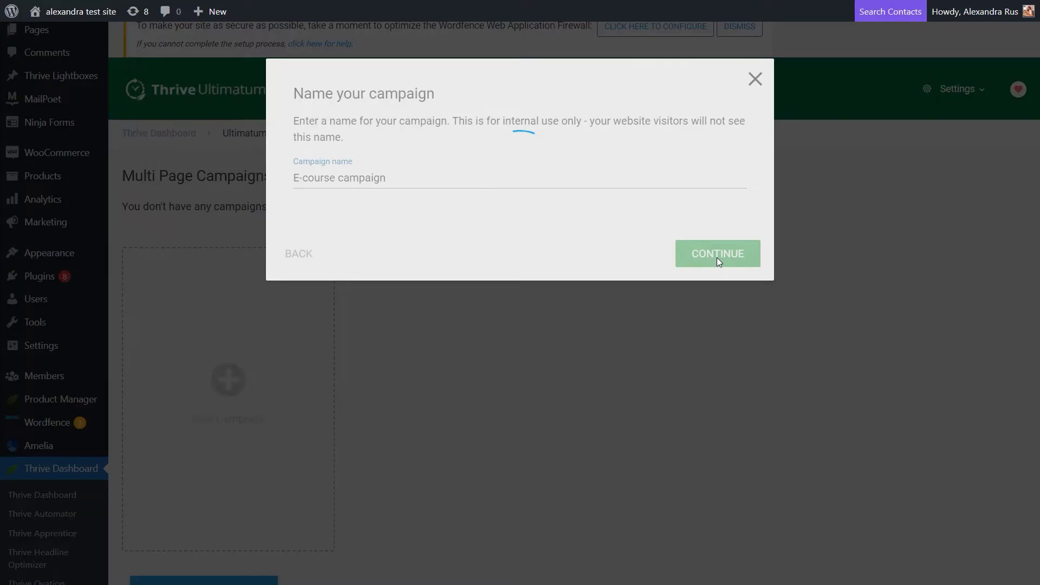
scroll(725, 292, "down", 3)
scroll(726, 291, "up", 4)
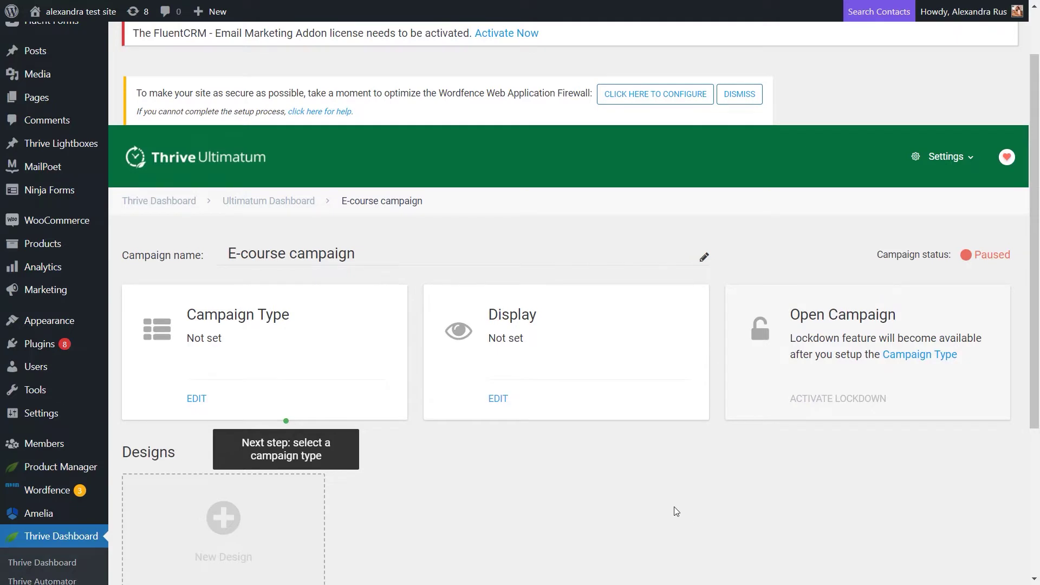
Step: Open the Campaign Type settings and preview Recurring, including its repeat frequencies
left_click(197, 399)
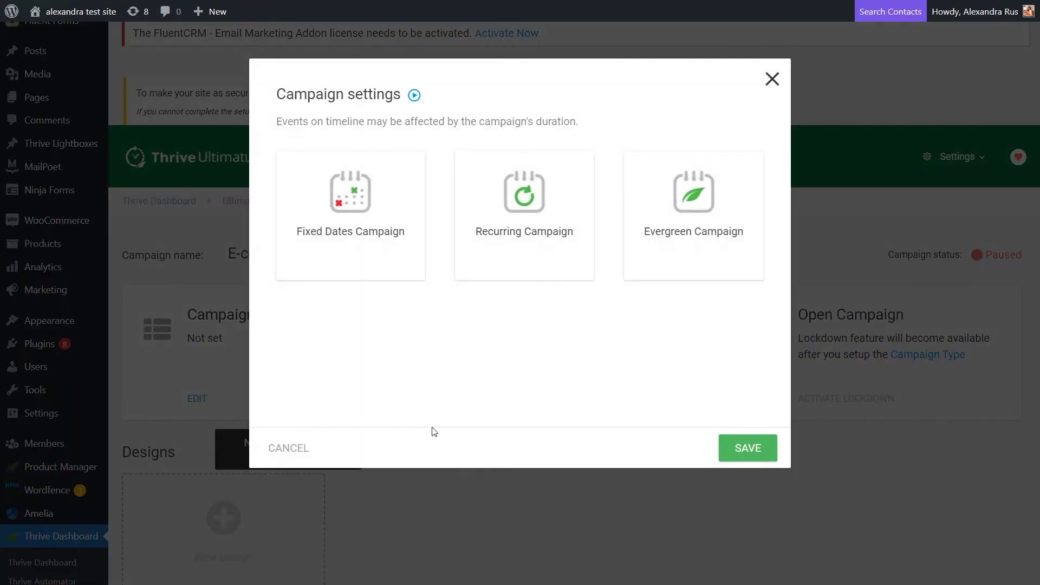
left_click(362, 243)
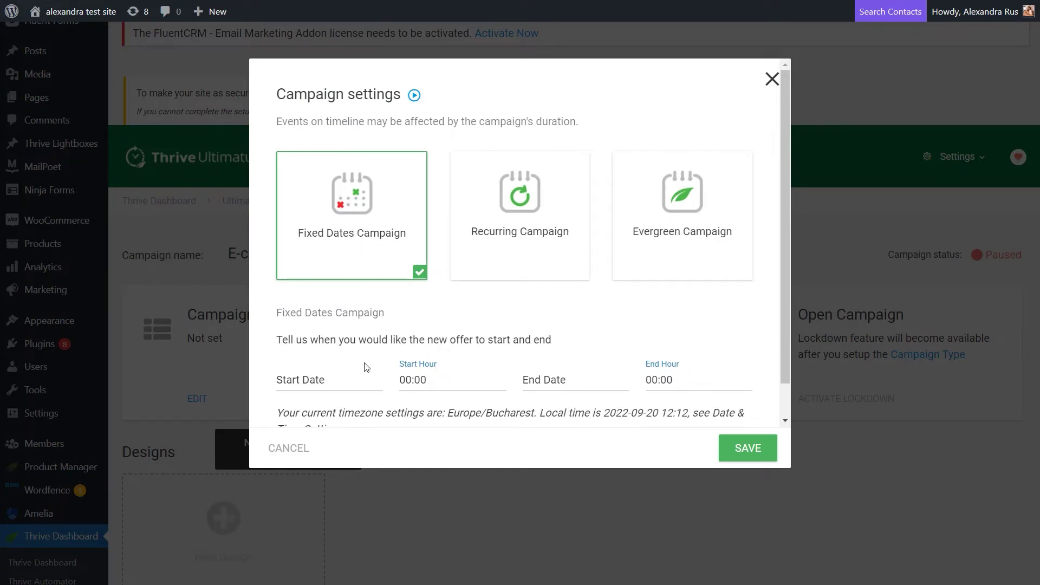
left_click(516, 187)
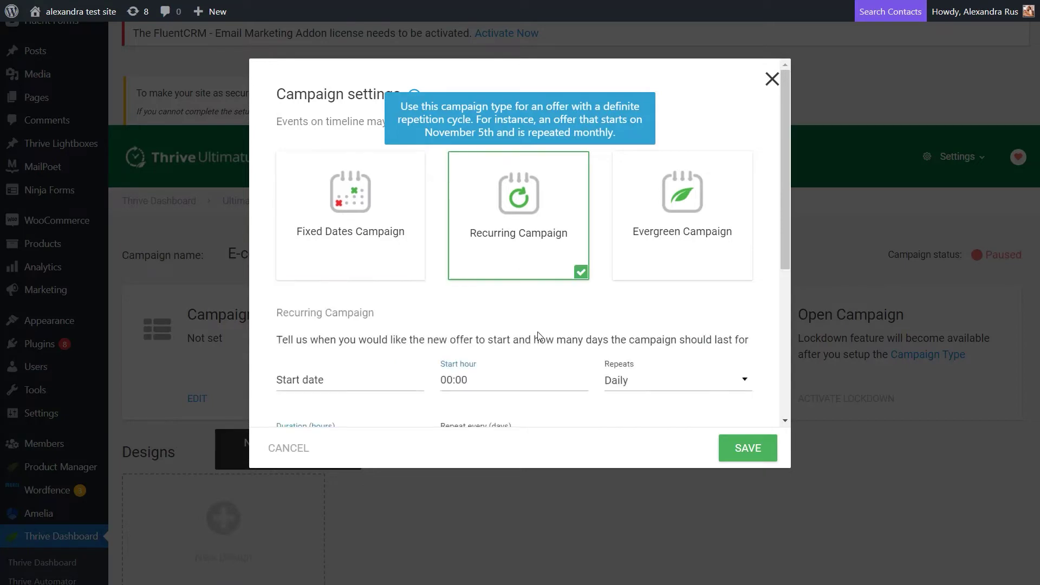
scroll(538, 336, "down", 3)
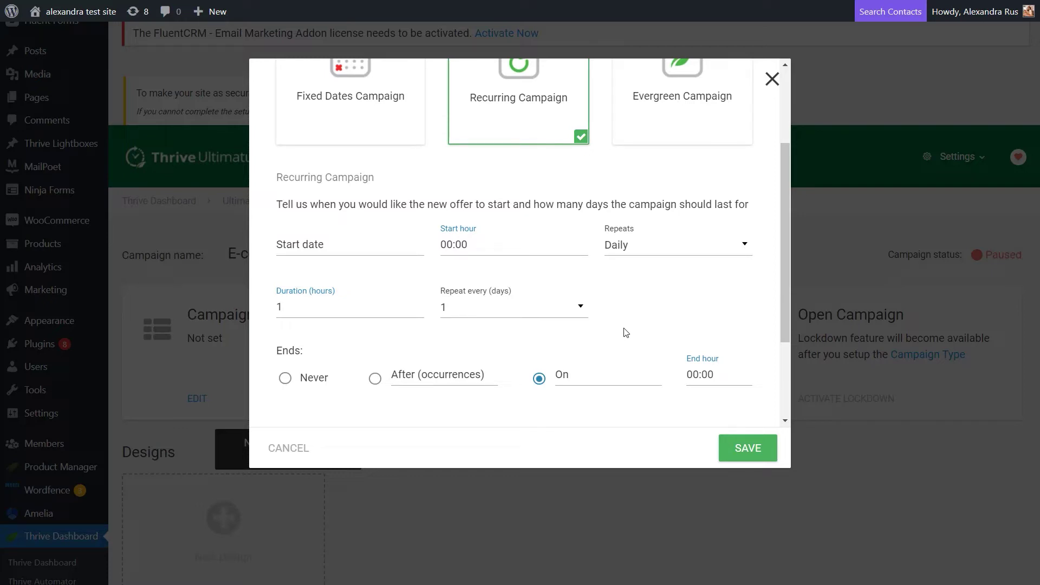
left_click(711, 251)
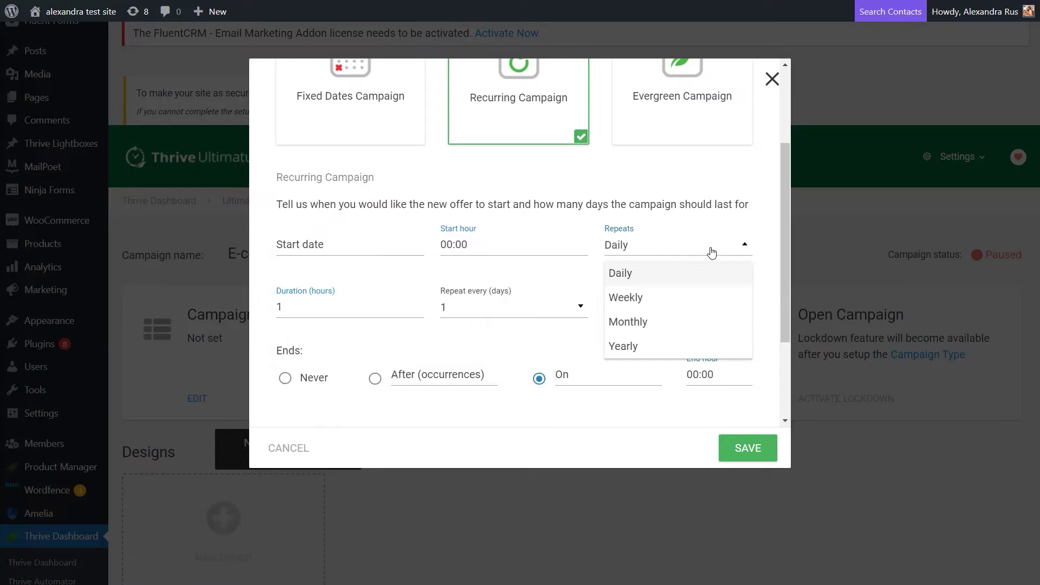
left_click(733, 248)
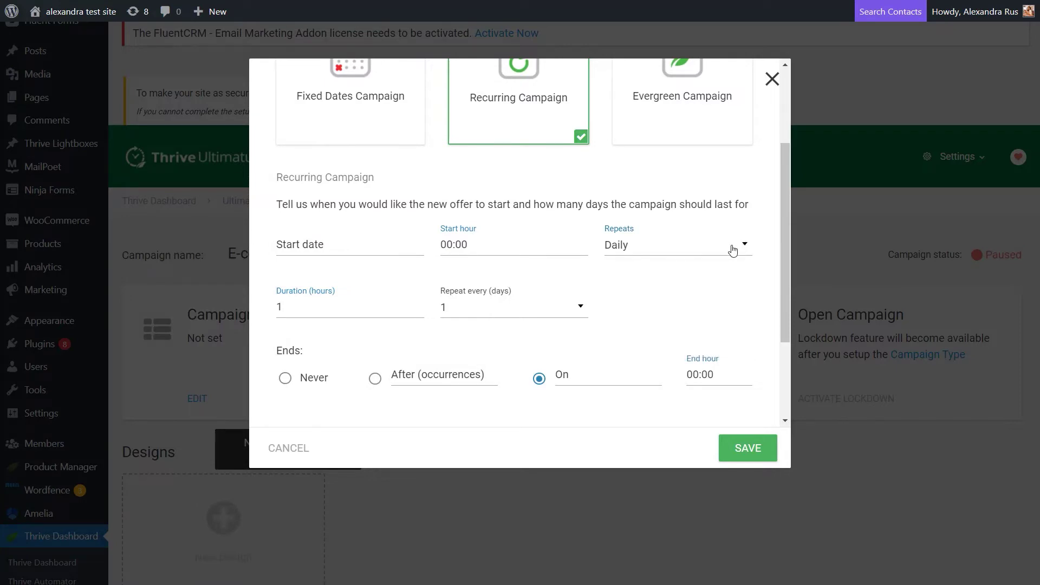
scroll(704, 244, "up", 3)
Step: Review the Evergreen campaign options, then settle on the Fixed Dates campaign type
left_click(684, 237)
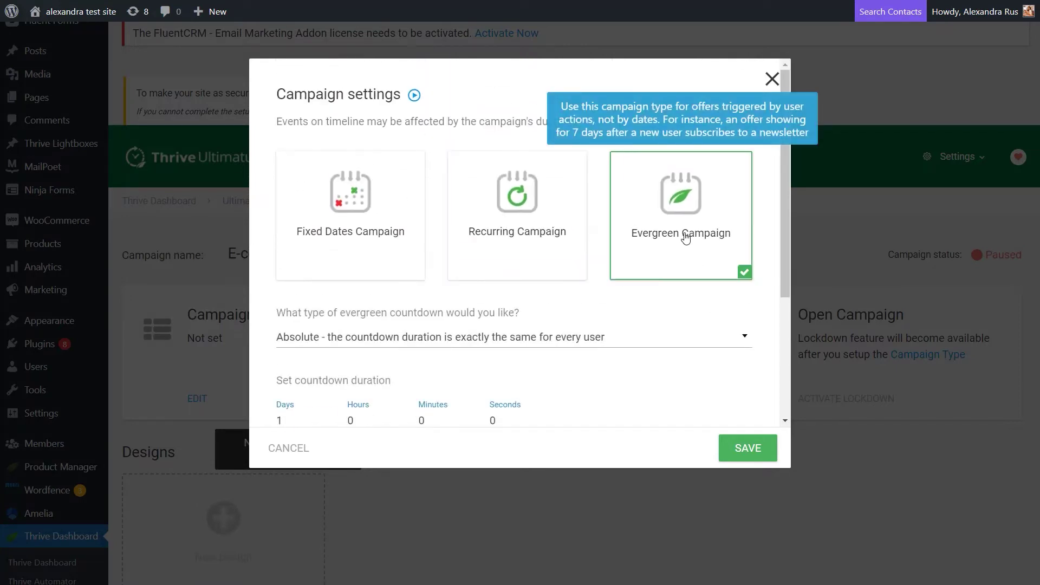
scroll(685, 237, "down", 3)
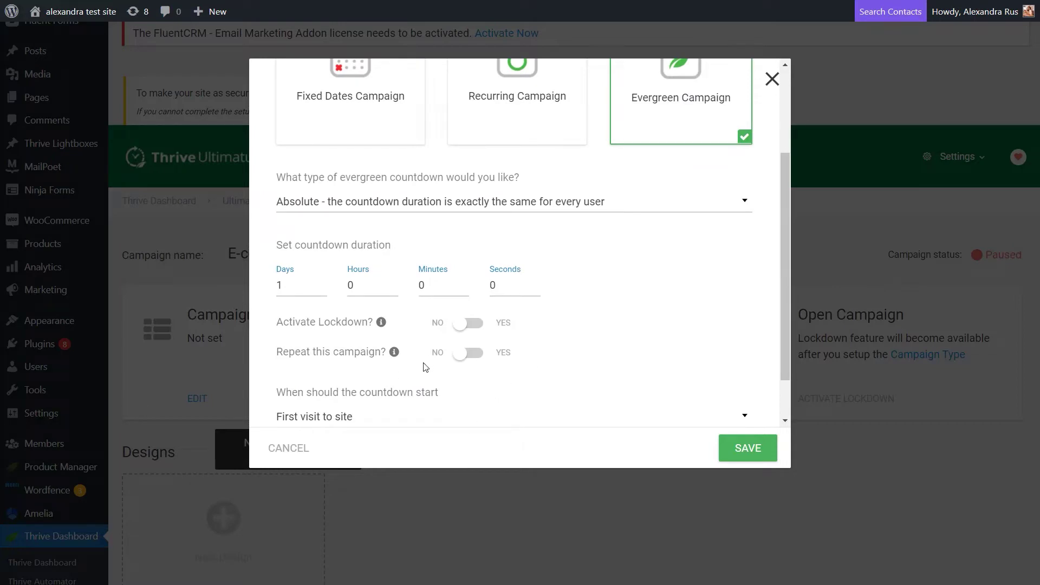
scroll(641, 326, "down", 1)
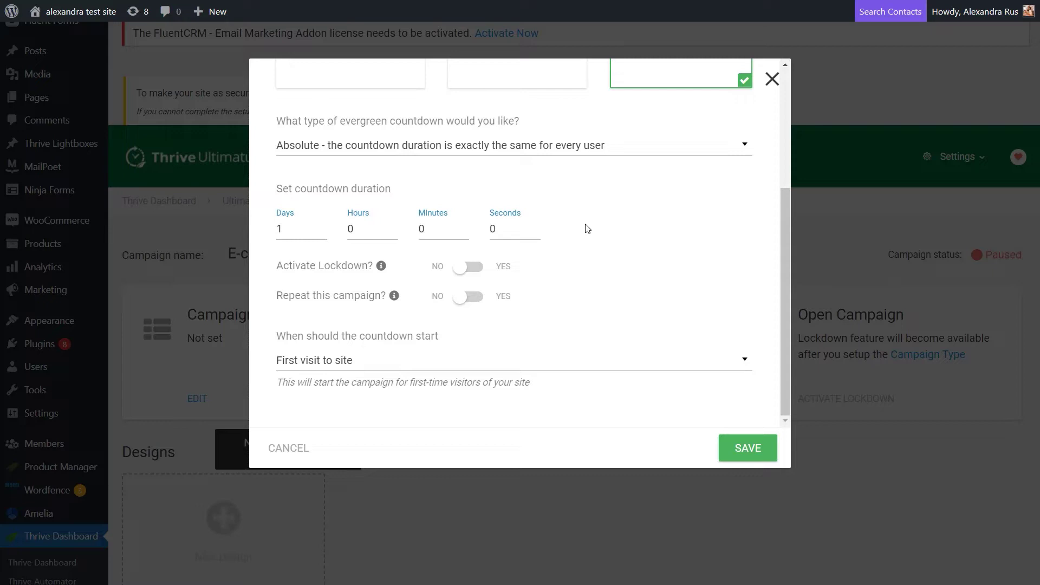
scroll(587, 228, "up", 4)
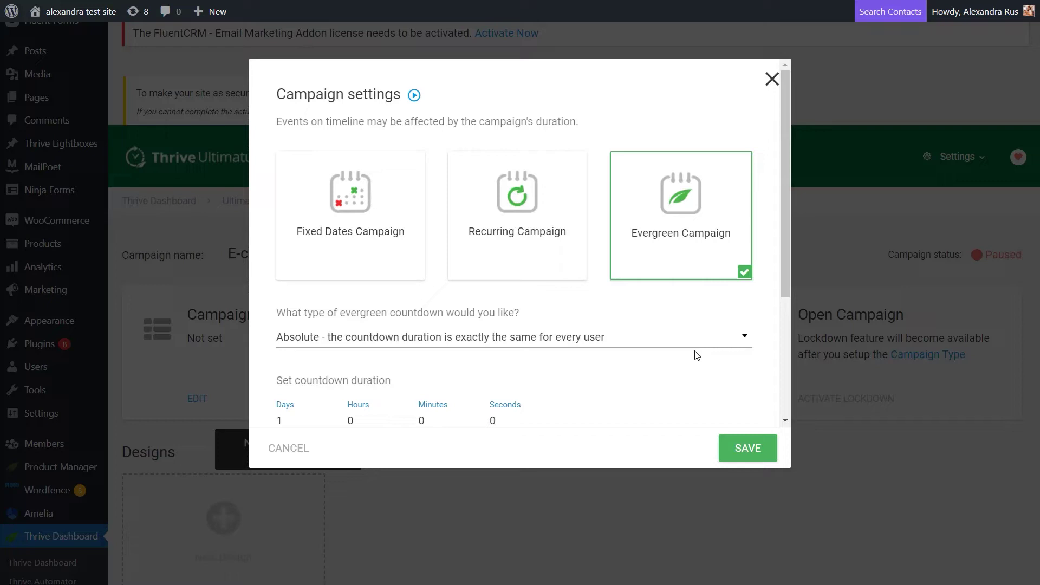
left_click(332, 241)
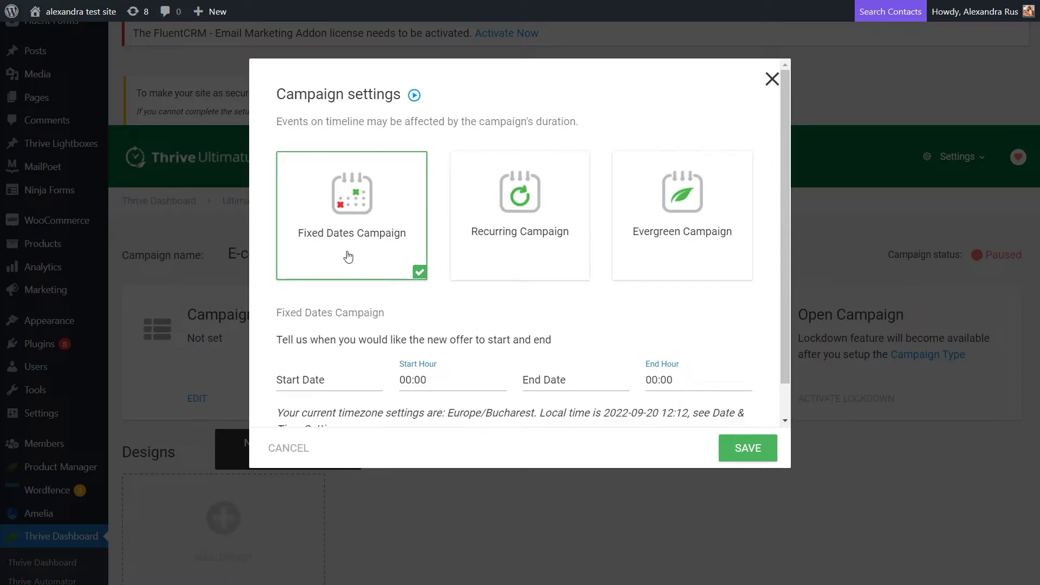
Step: Set the campaign start to 20 September 2022 at 18:00
mouse_move(316, 234)
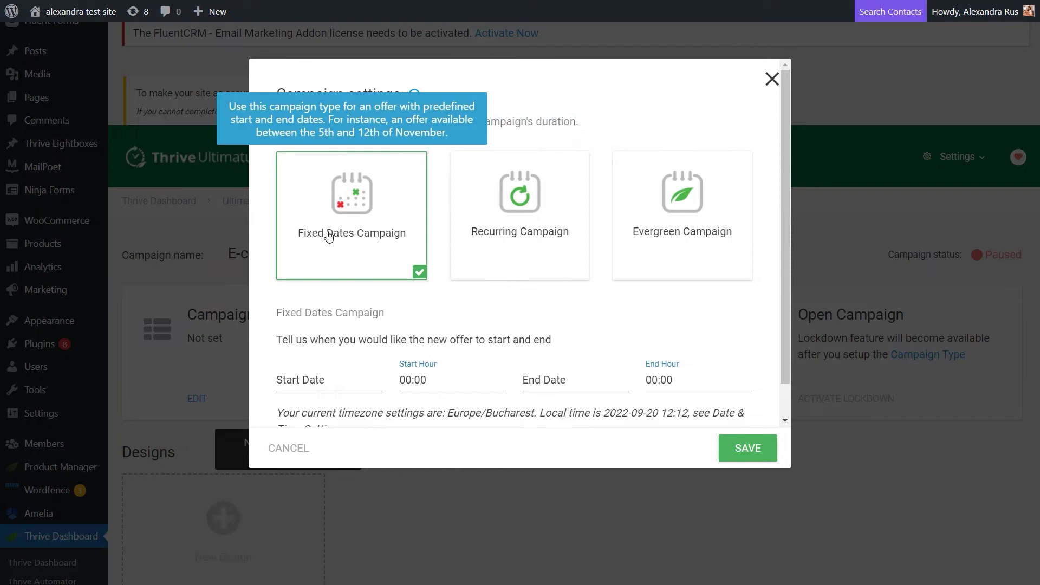
scroll(329, 237, "down", 1)
left_click(330, 352)
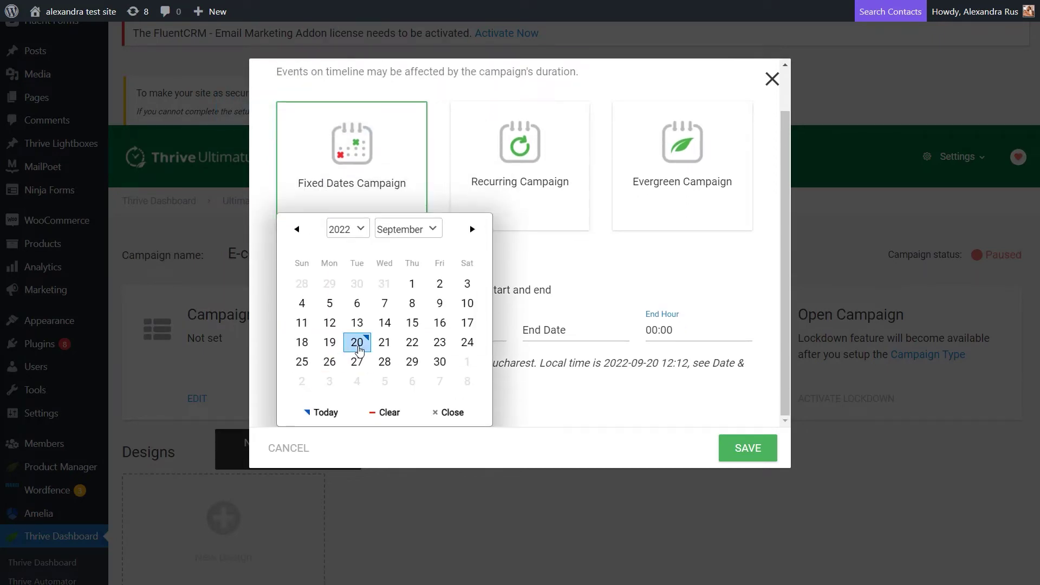
left_click(357, 342)
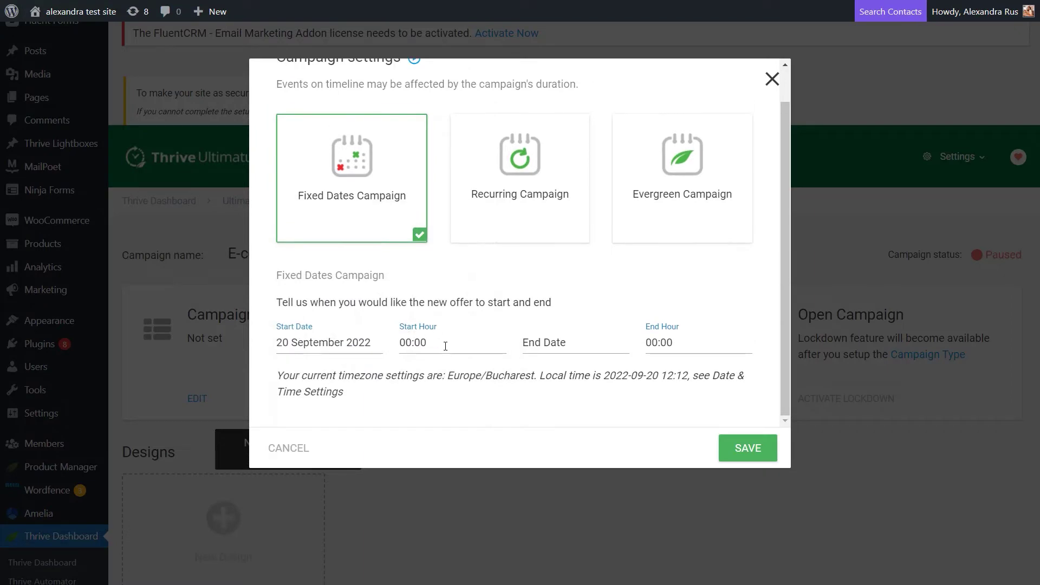
left_click(460, 332)
scroll(464, 388, "down", 3)
scroll(464, 387, "down", 5)
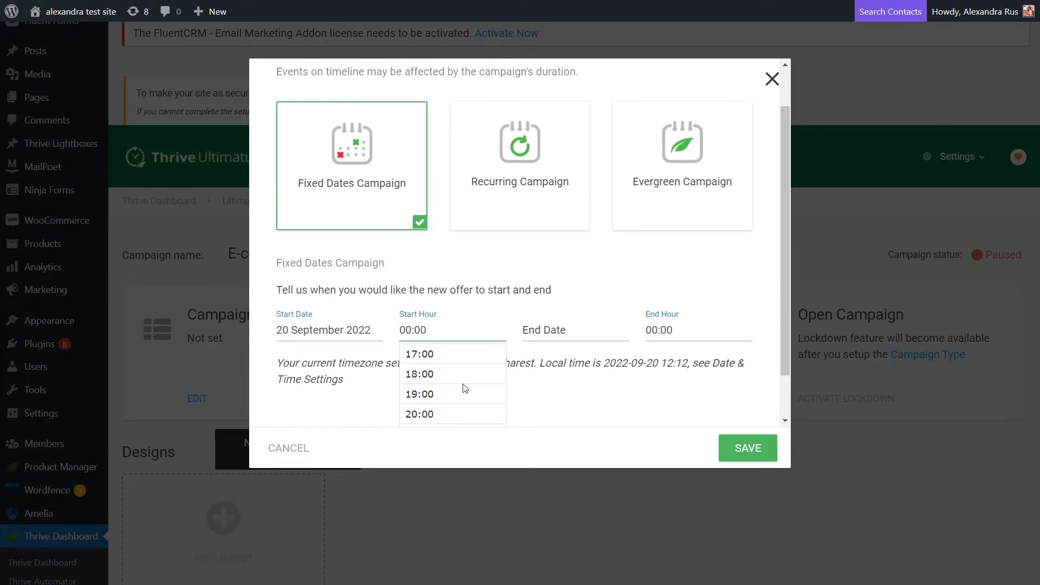
left_click(460, 386)
Step: Set the campaign end to 23 September 2022 at 18:00
left_click(552, 347)
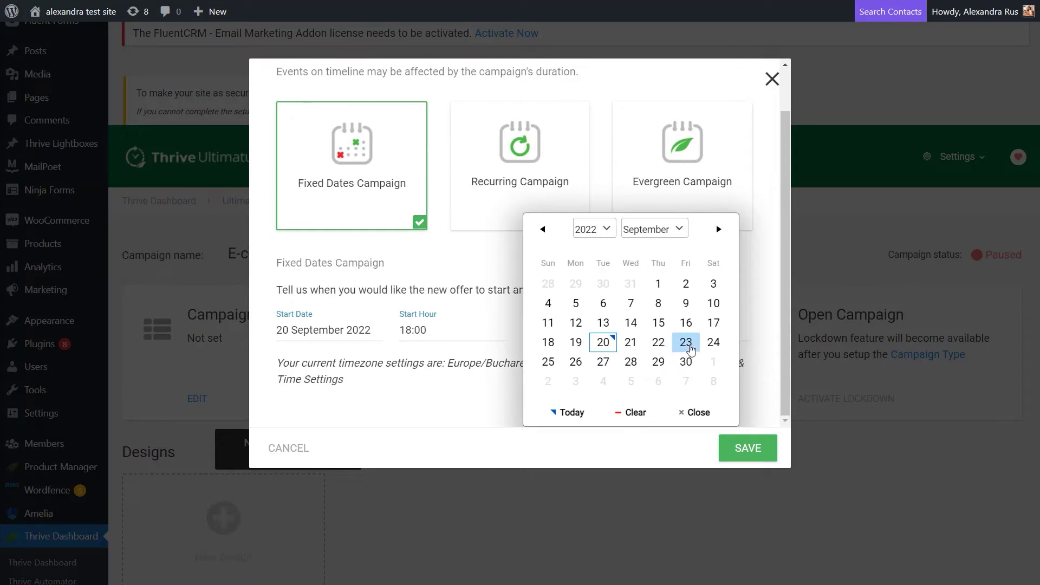
left_click(687, 343)
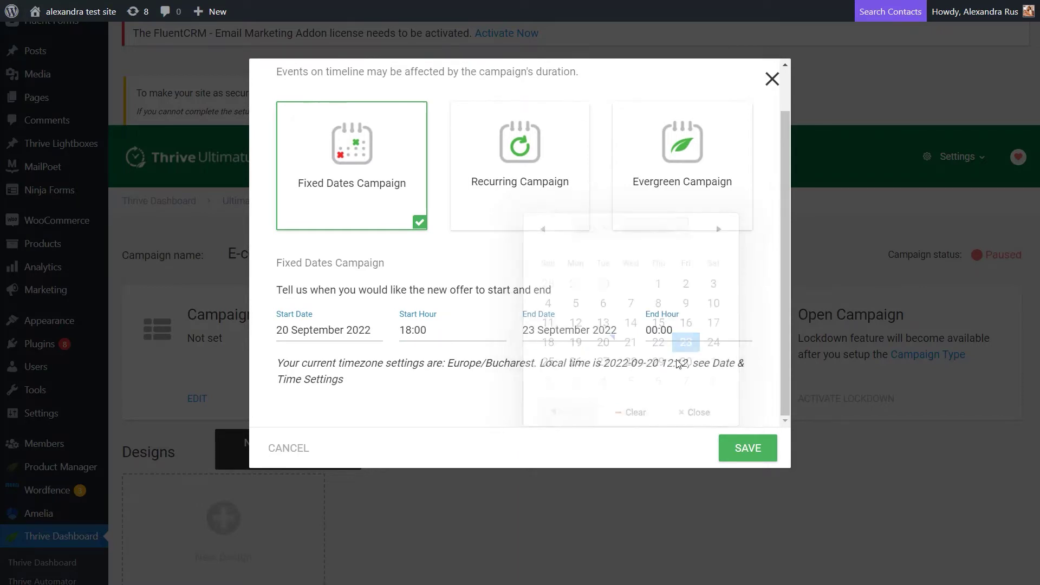
left_click(686, 345)
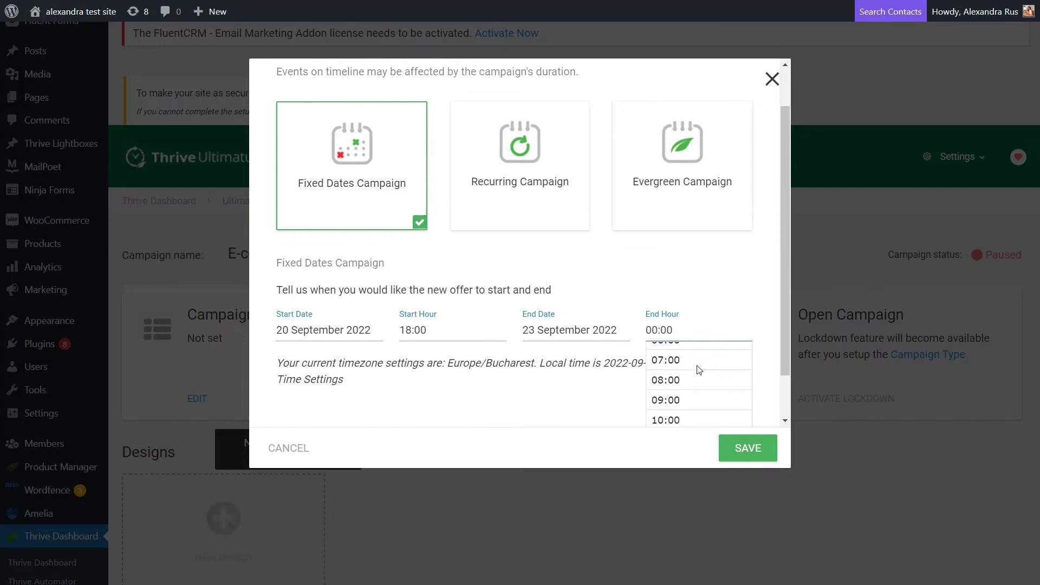
scroll(699, 370, "down", 2)
left_click(687, 378)
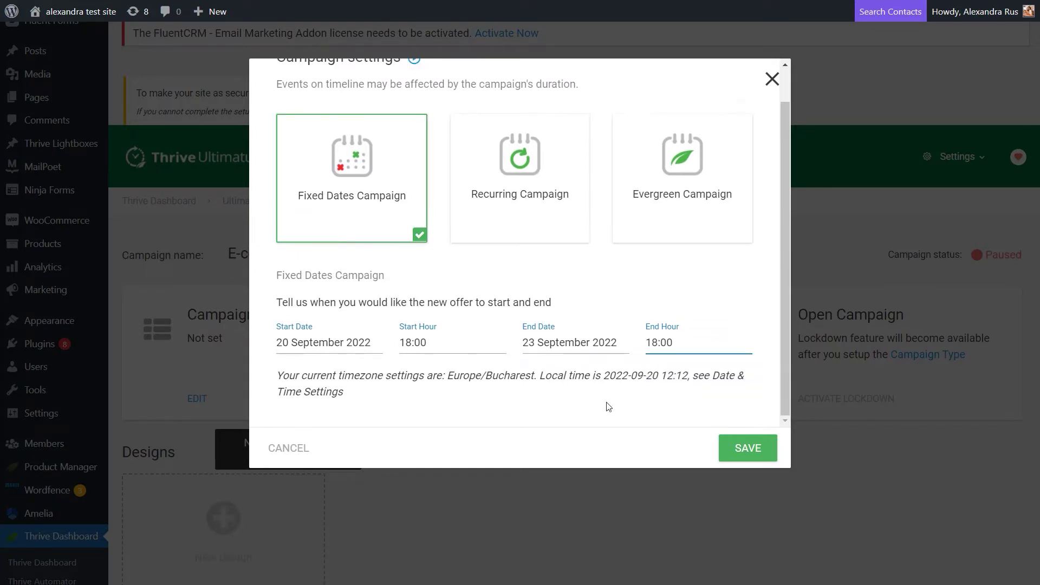
Step: Save the dates and limit the campaign display to the Sales Page only
left_click(758, 455)
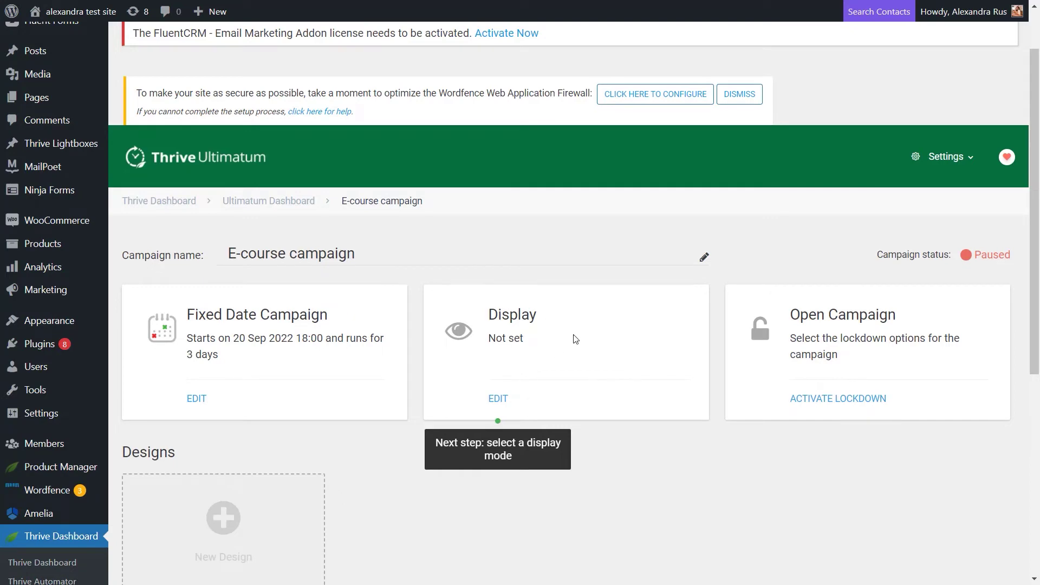
left_click(493, 399)
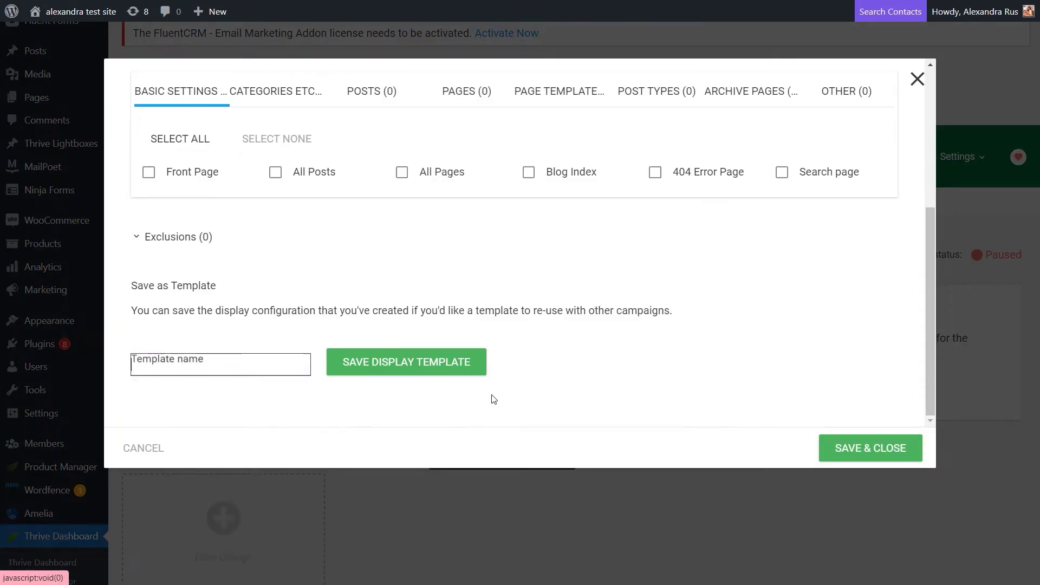
scroll(616, 366, "up", 4)
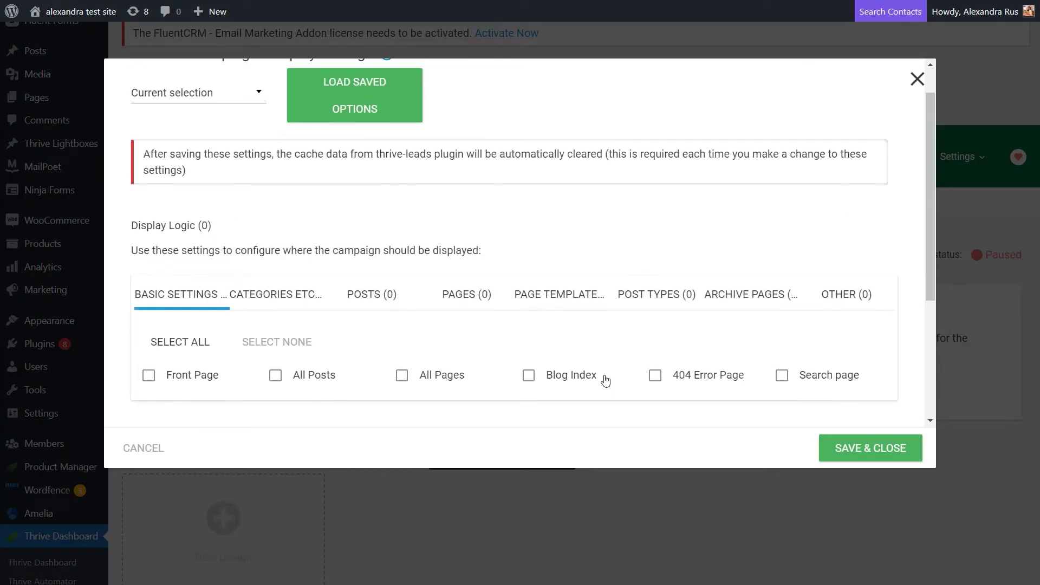
left_click(466, 294)
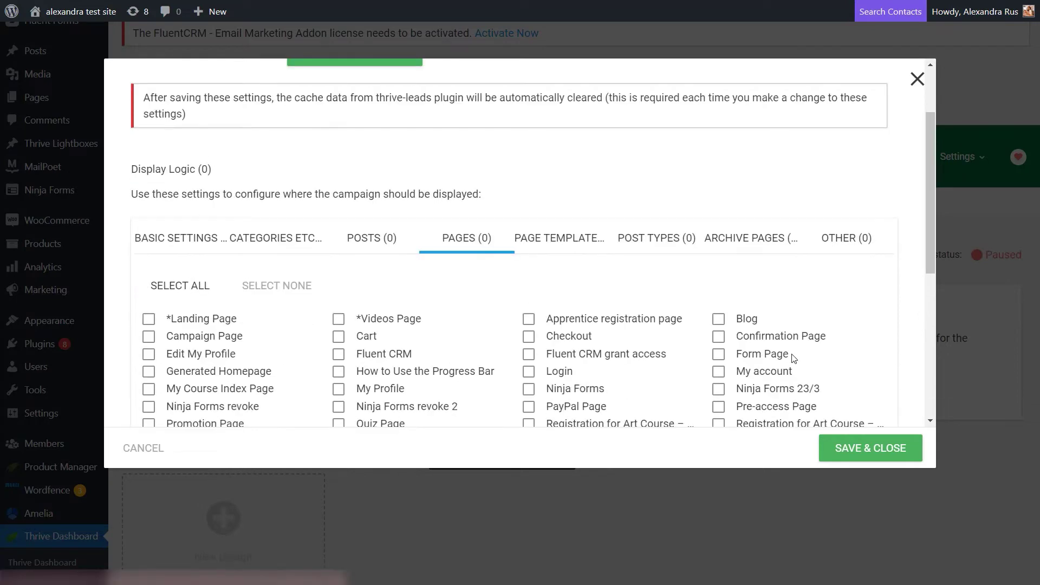
scroll(721, 374, "down", 4)
left_click(719, 312)
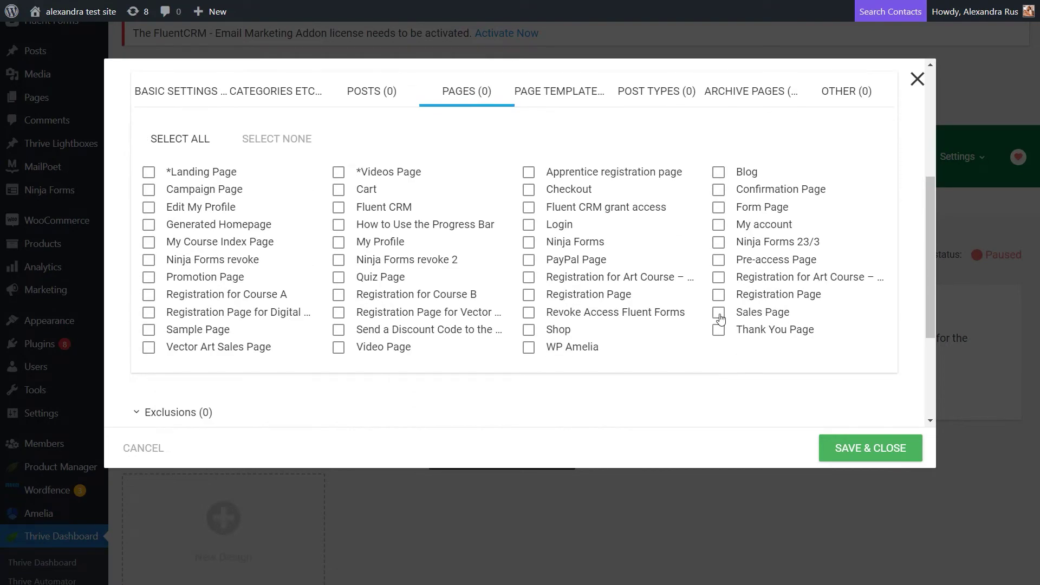
left_click(875, 440)
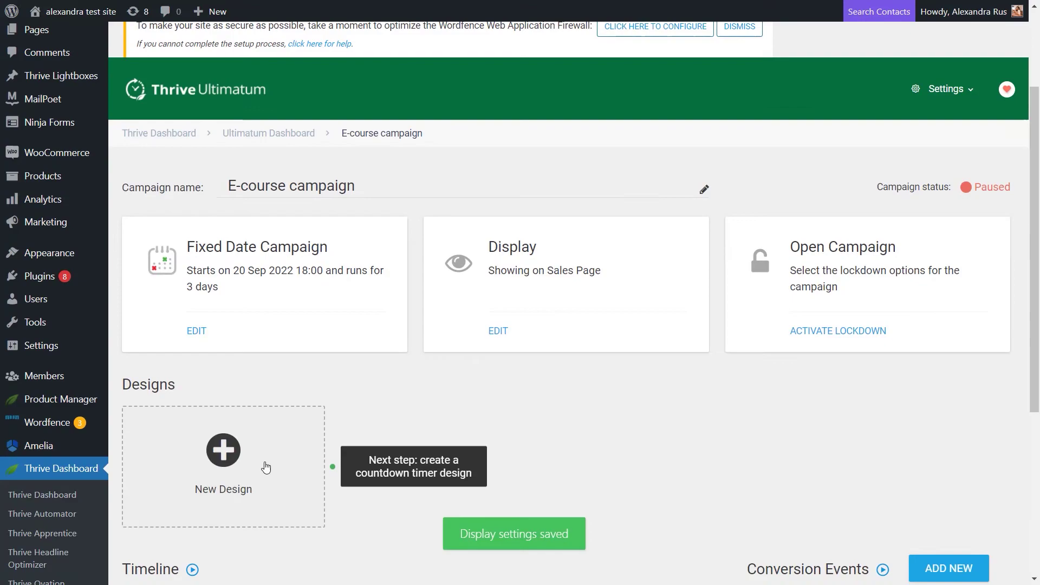
Step: Add a Bottom ribbon countdown design and open it for editing
left_click(247, 489)
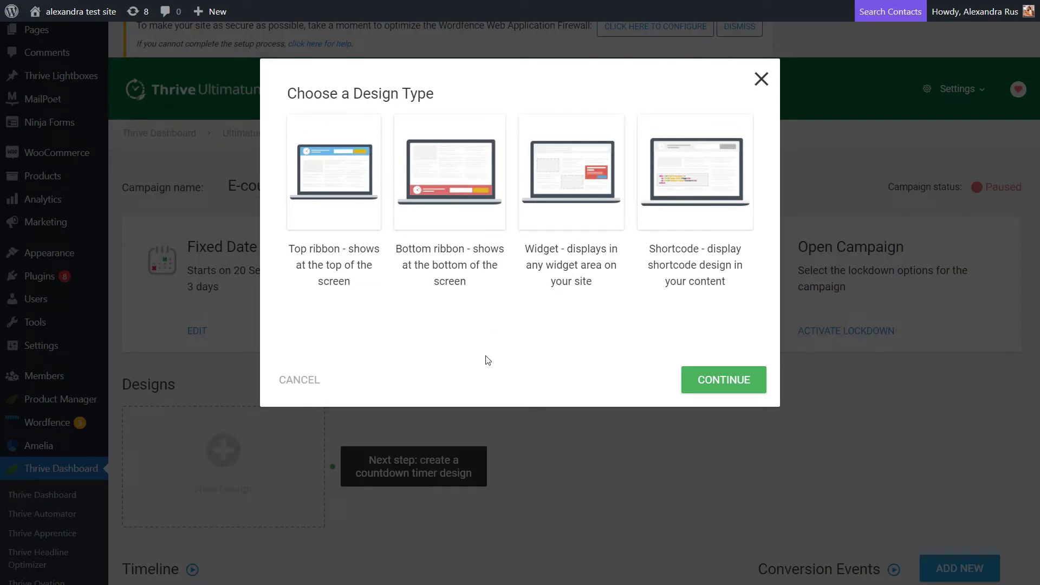
left_click(458, 180)
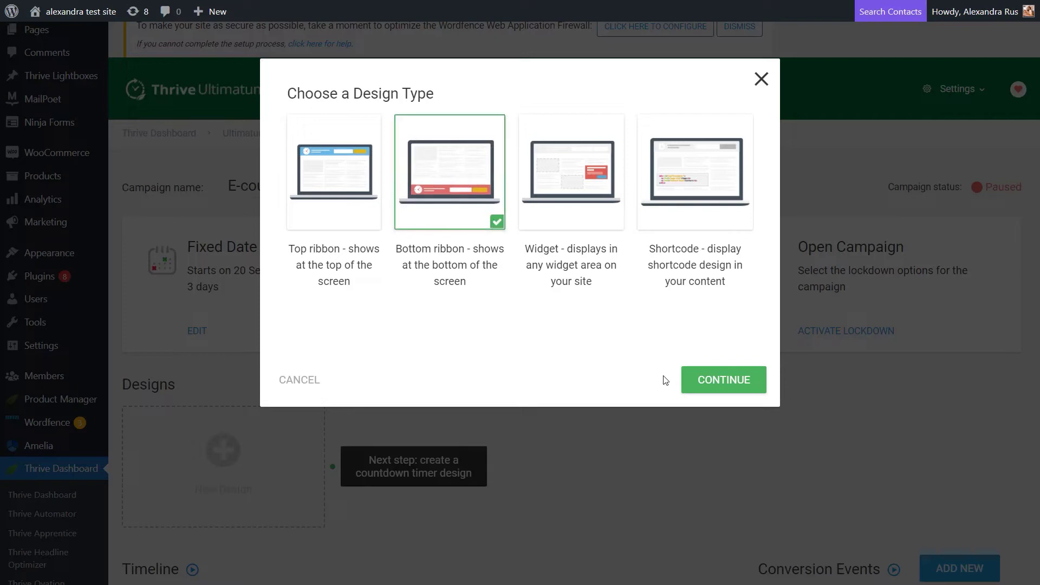
left_click(706, 380)
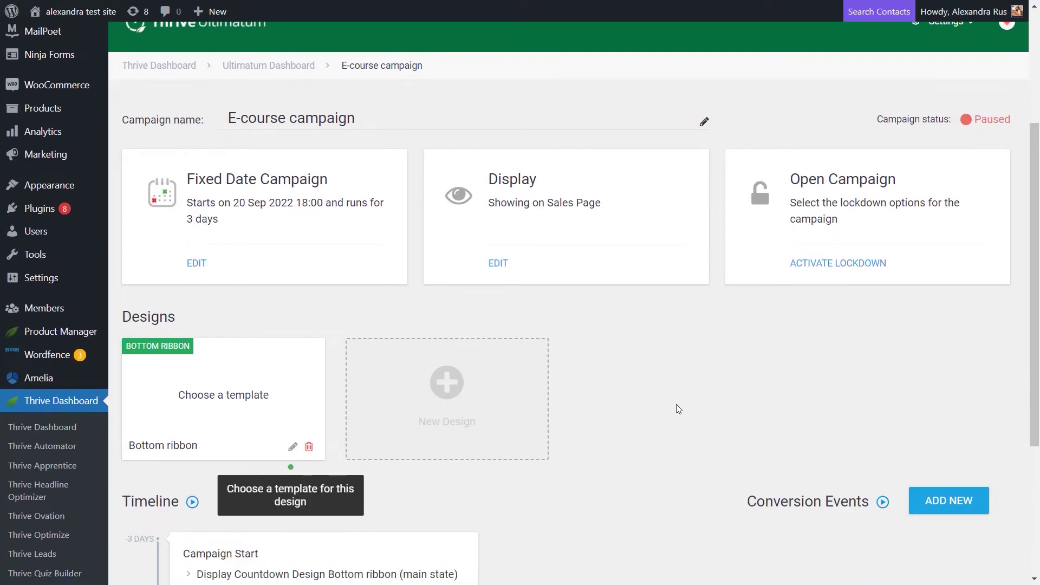
left_click(292, 449)
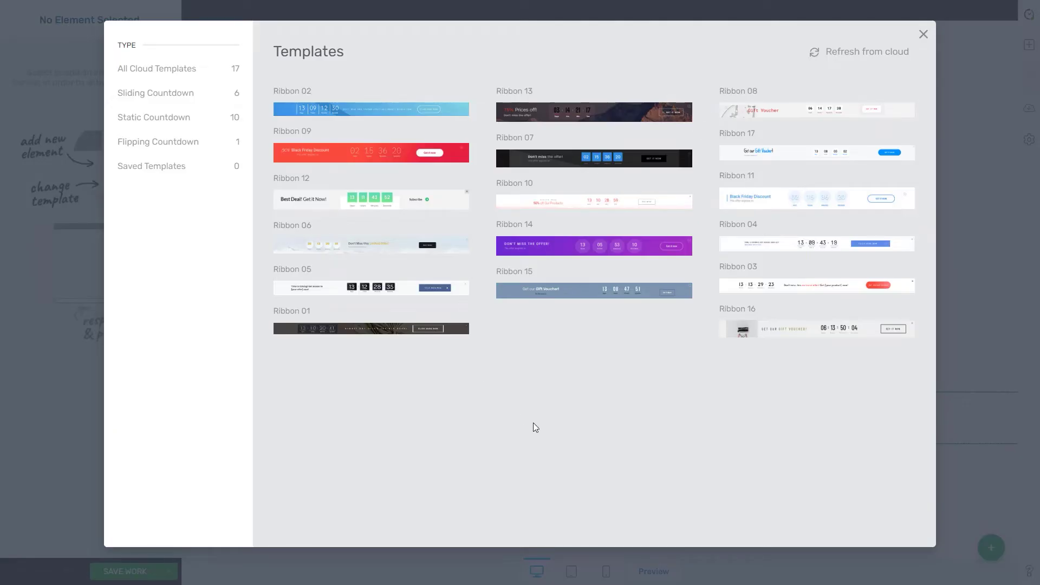
Step: Apply the Ribbon 03 template to the design
left_click(732, 289)
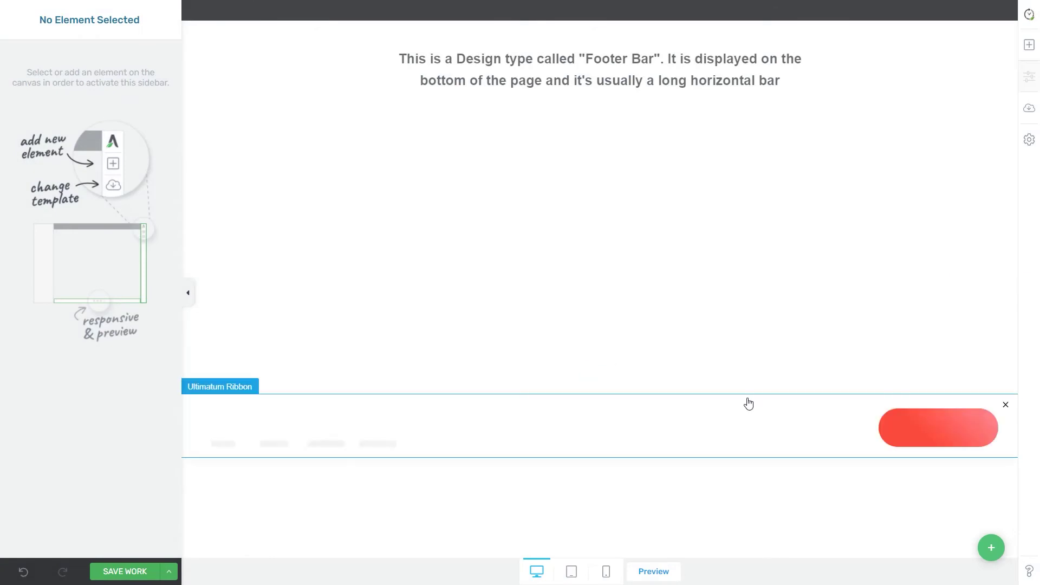
left_click(748, 404)
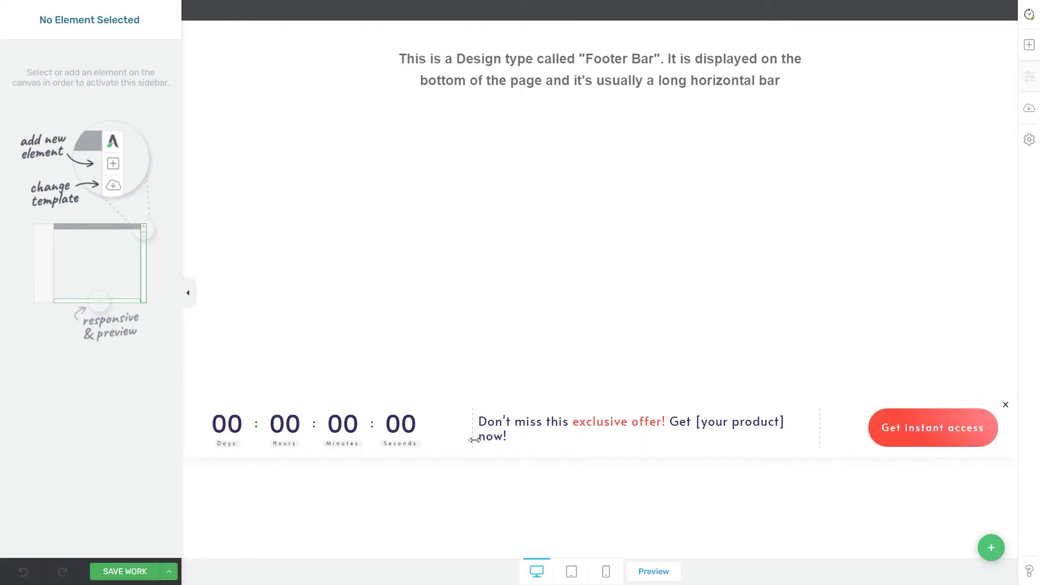
left_click(331, 433)
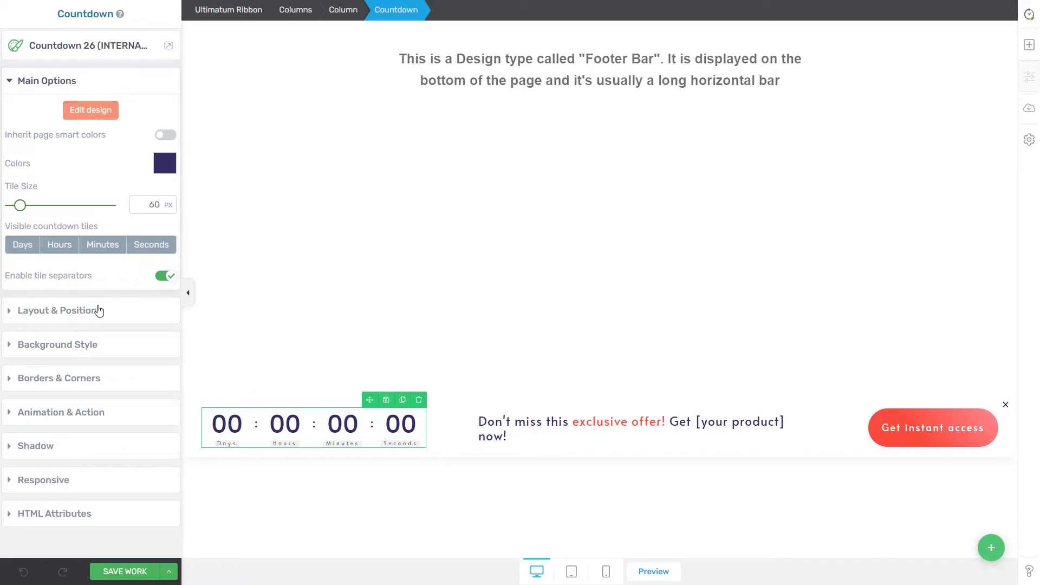
Step: Replace '[your product]' in the offer text with 'our reduced e-course'
left_click(552, 426)
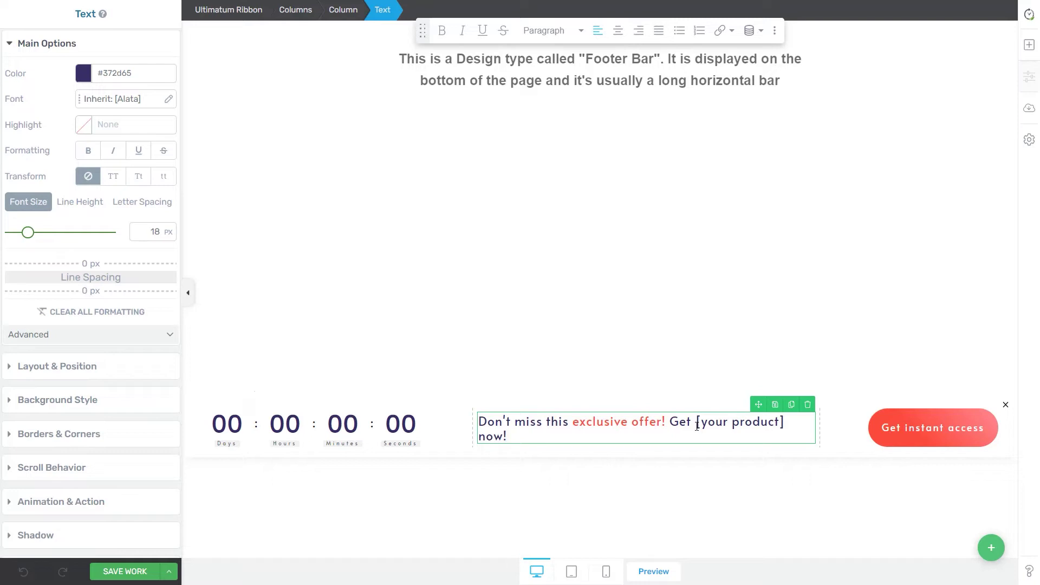
left_click_drag(697, 425, 784, 424)
type("our redu")
type("ced e")
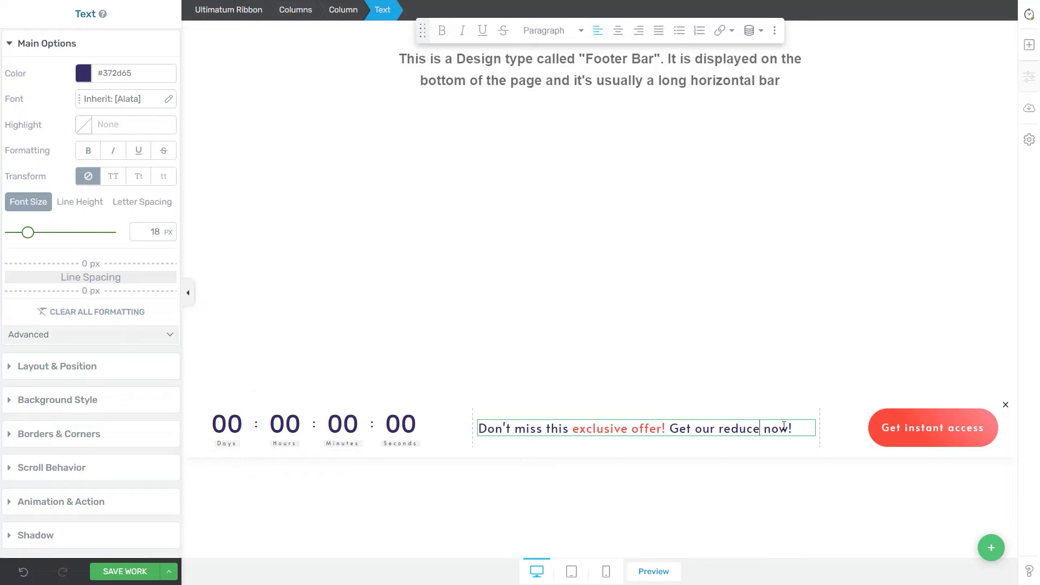
type("-course")
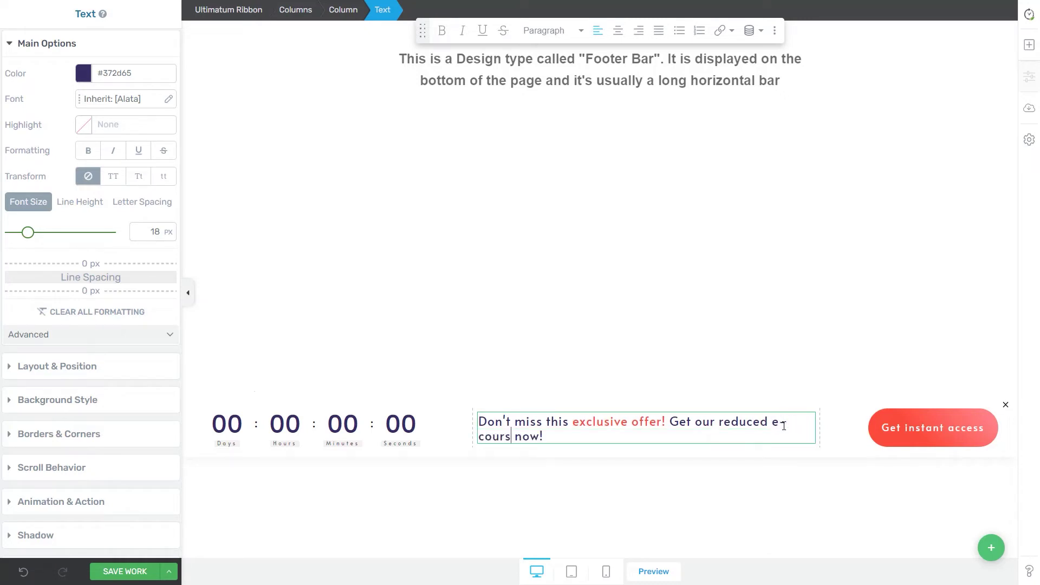
Step: Link the ribbon's Get instant access button to the Checkout page and save the design
left_click(952, 442)
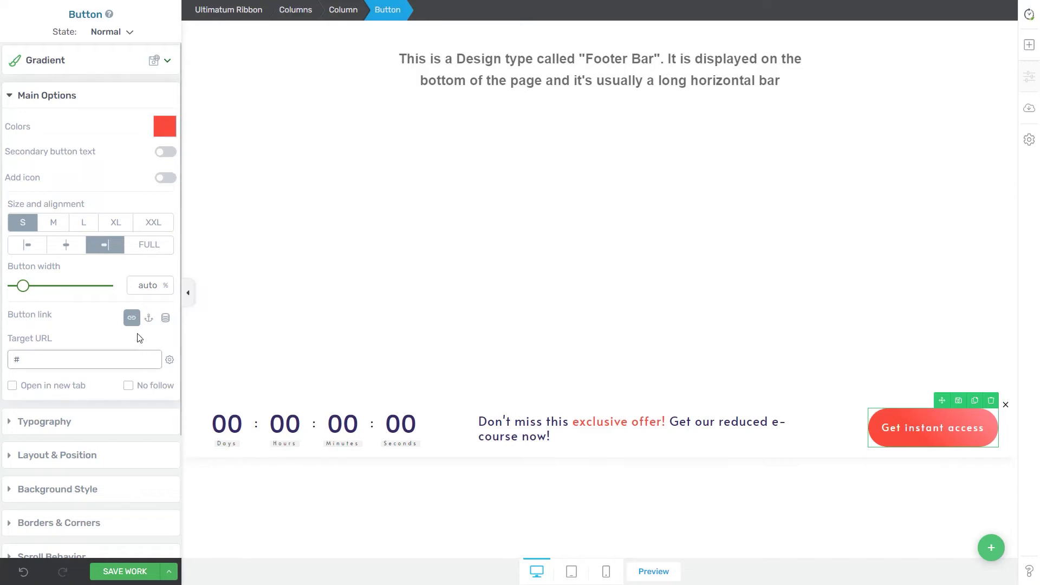
left_click(94, 355)
type("checkout")
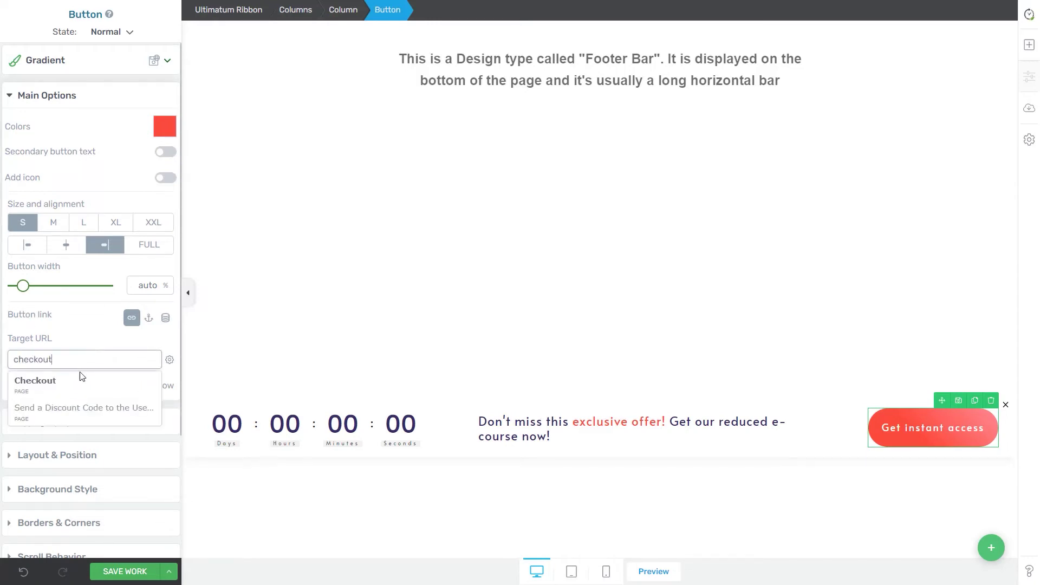
left_click(81, 376)
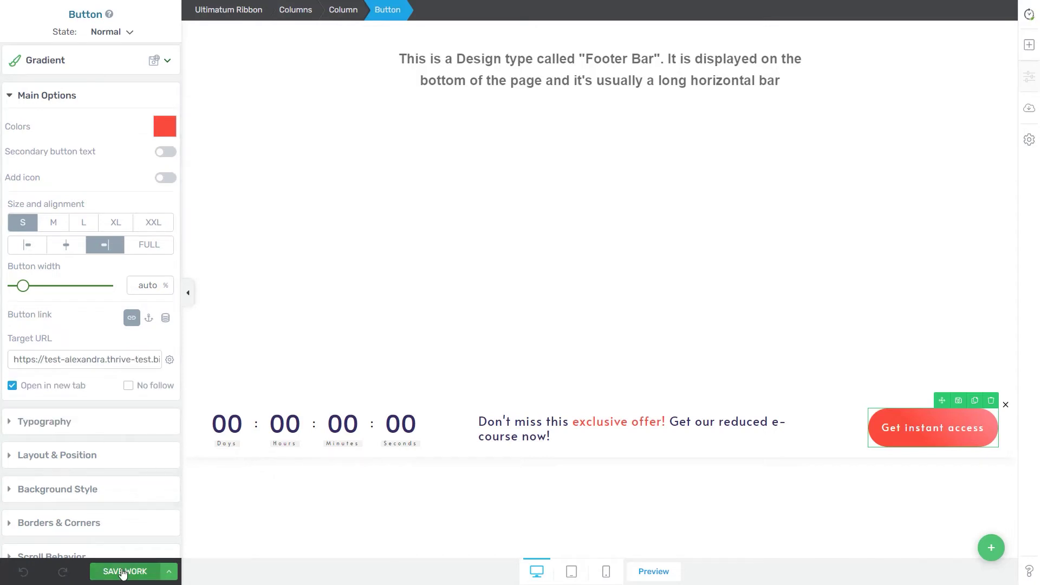
left_click(134, 568)
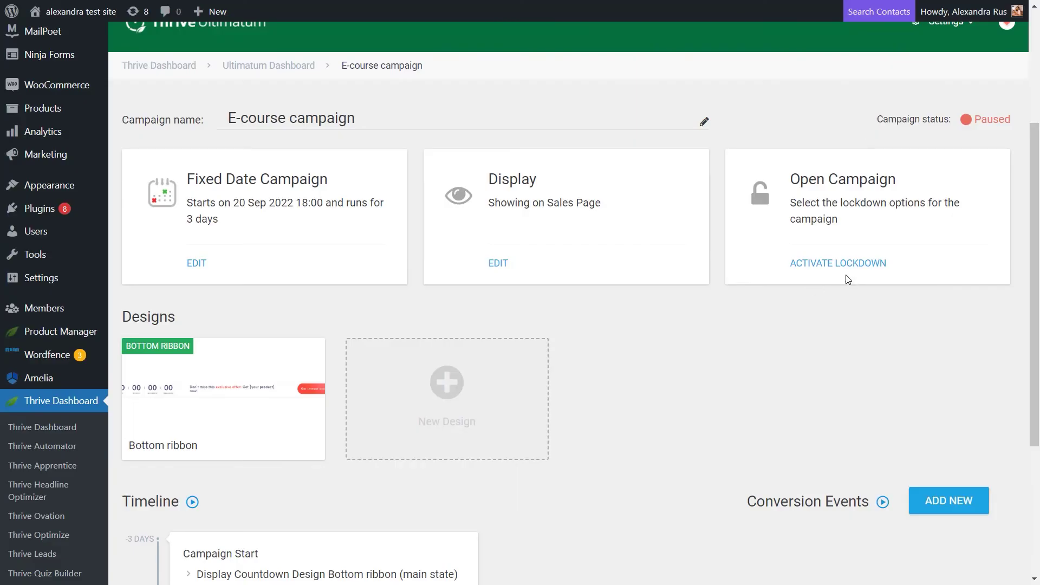
Step: Activate lockdown with Pre-access/ Expired Page as both pre-access and expired page
left_click(840, 264)
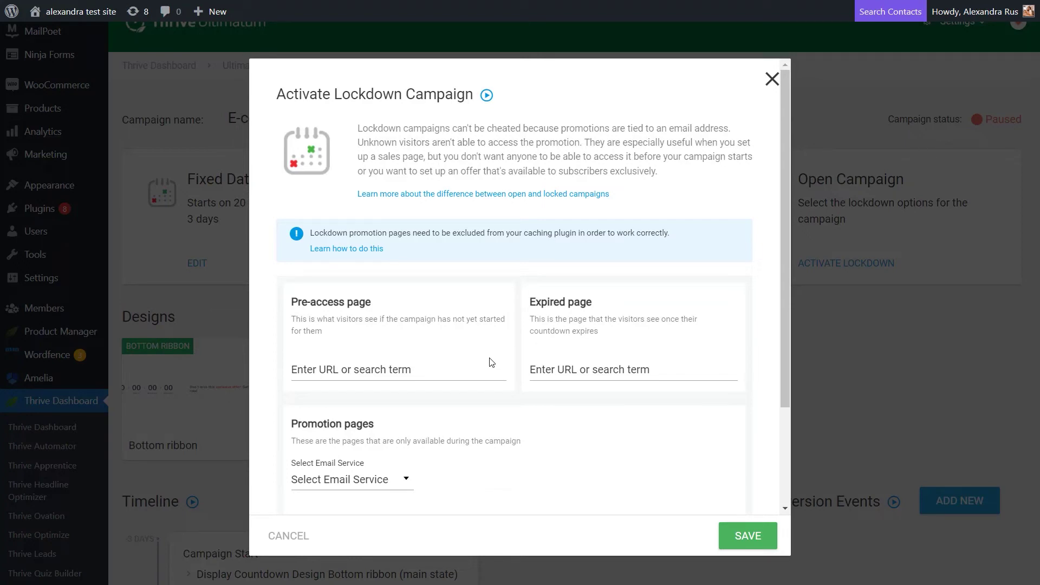
left_click(342, 368)
left_click(358, 374)
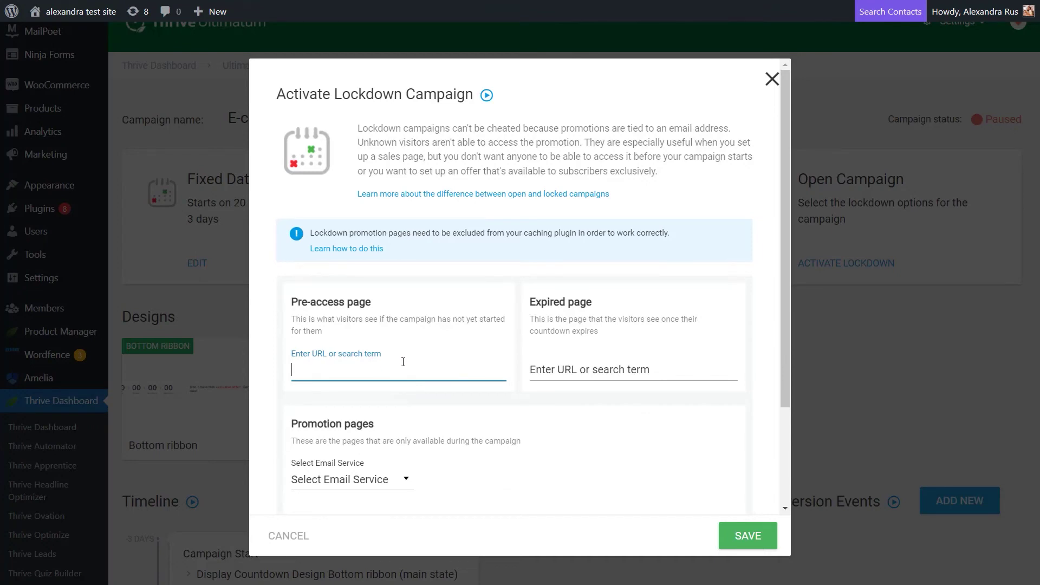
type("pre")
left_click(374, 390)
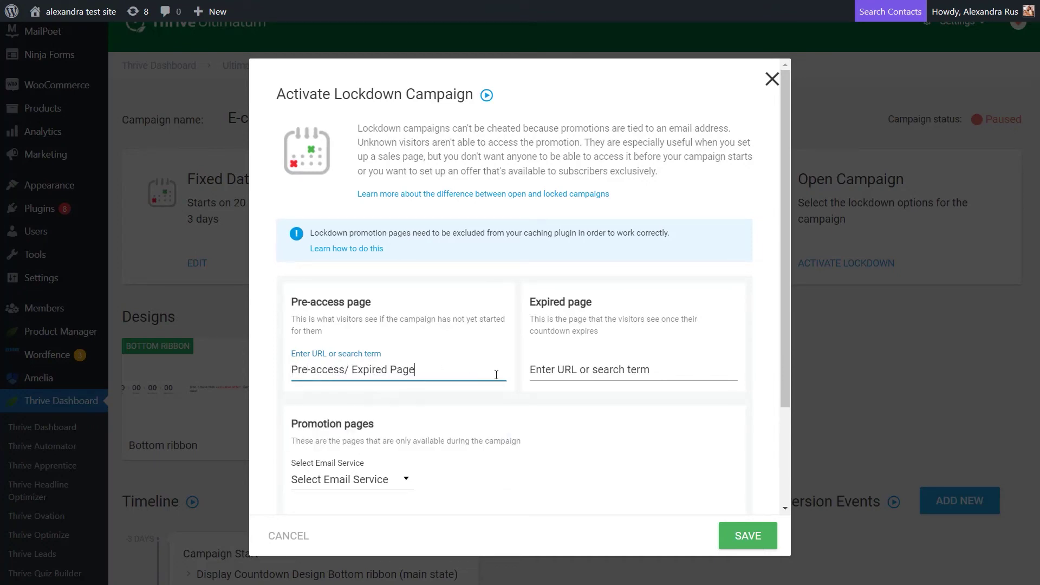
left_click(569, 362)
type("pre")
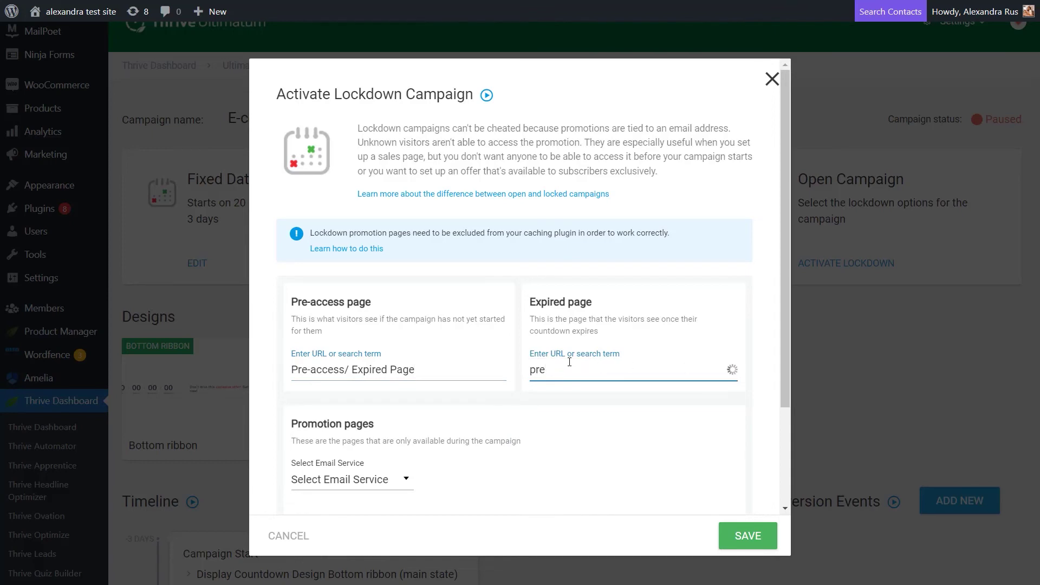
left_click(568, 390)
Step: Choose ActiveCampaign as email service, Sales Page as promotion page, and save the lockdown
scroll(522, 373, "down", 3)
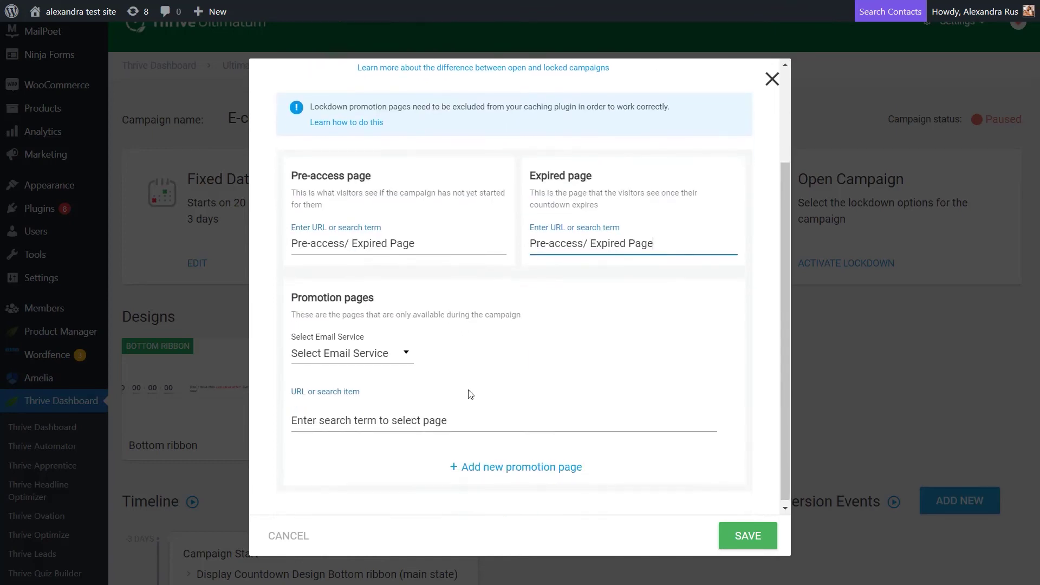
left_click(403, 357)
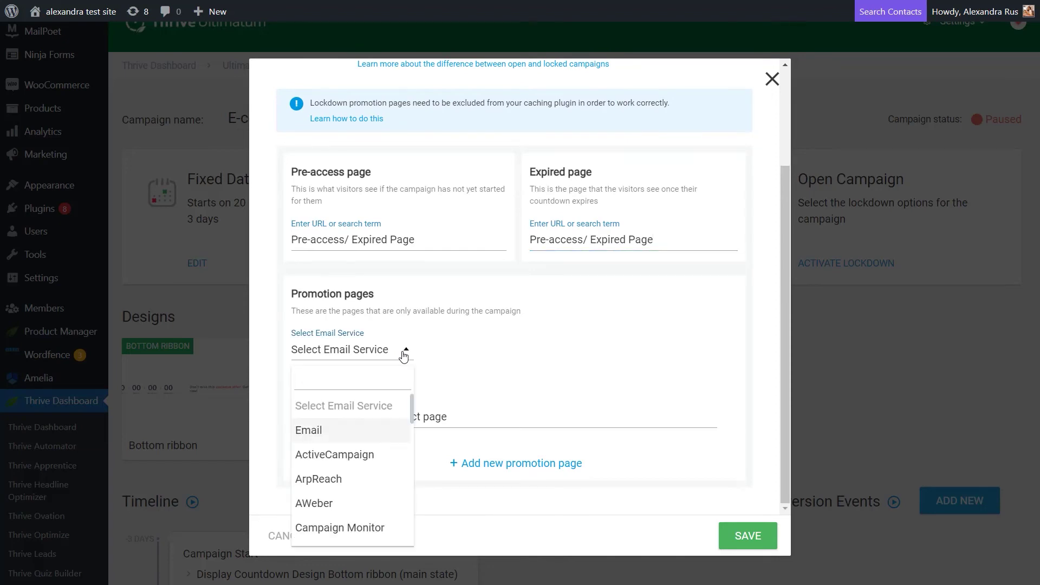
left_click(352, 455)
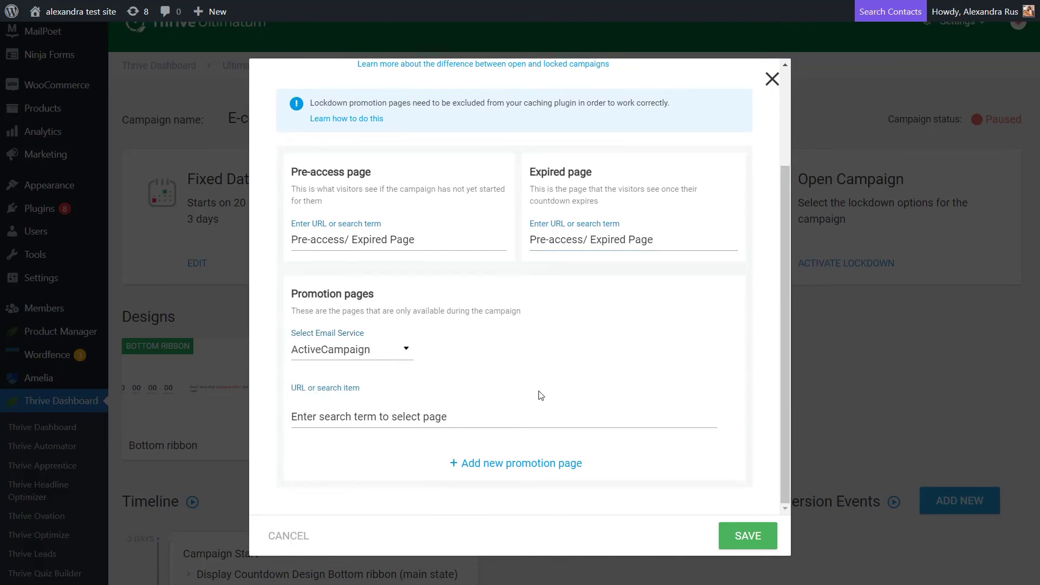
left_click(430, 422)
type("sales")
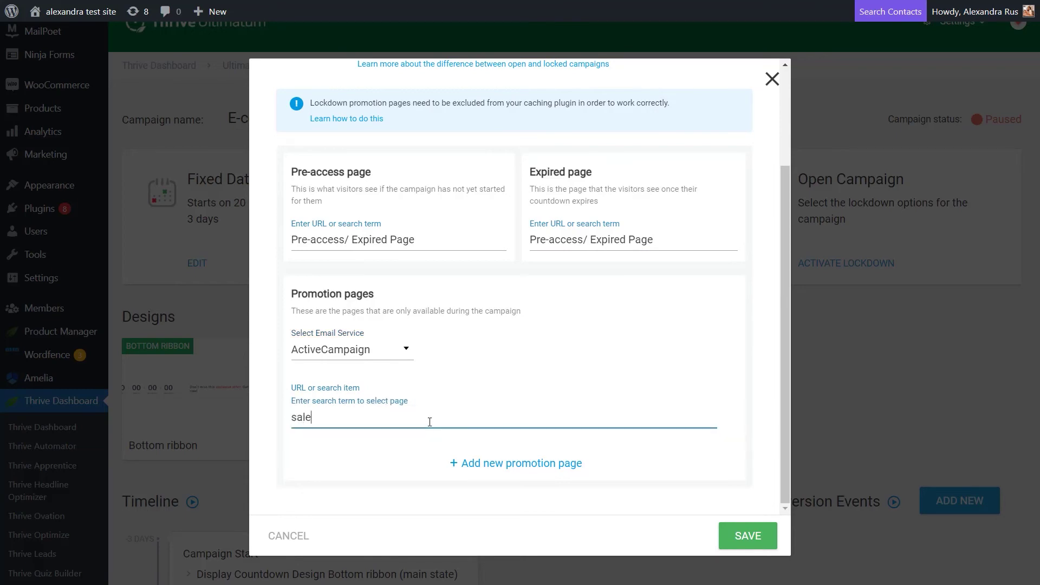
left_click(398, 446)
left_click(743, 531)
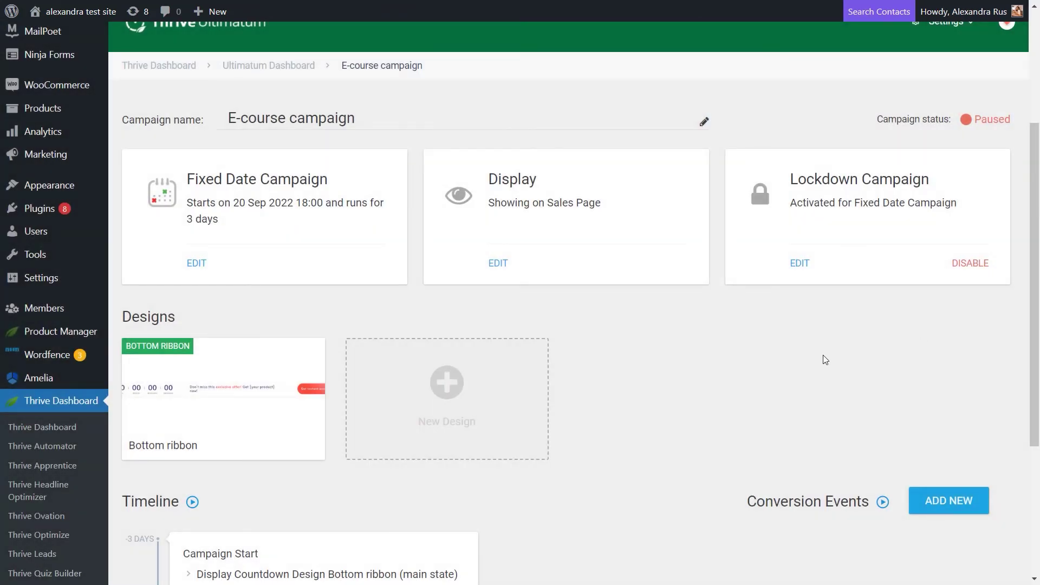
Step: Open the Conversion Events settings to add a new event
scroll(773, 453, "down", 3)
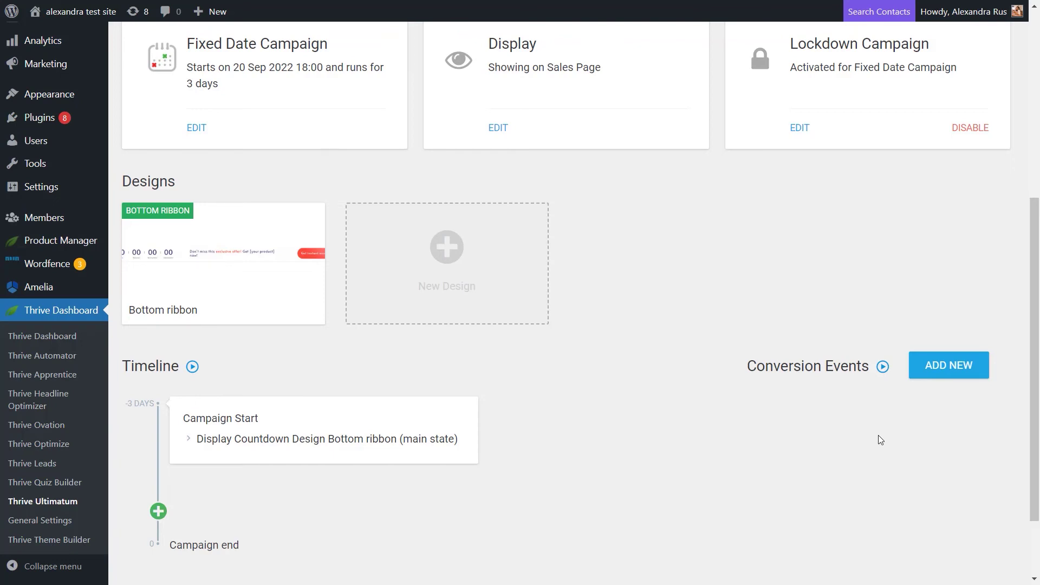
left_click(922, 365)
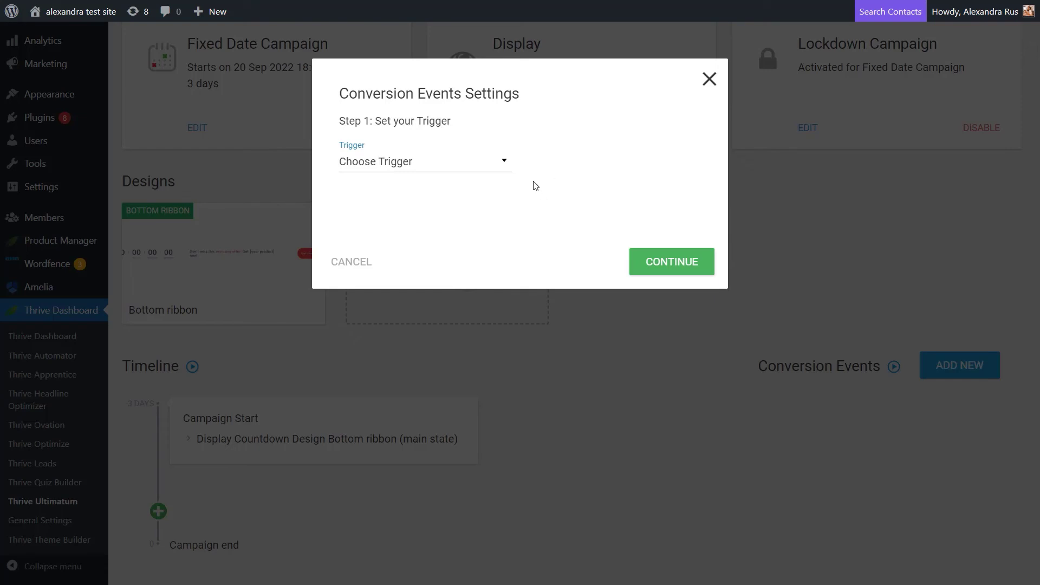
Step: Save a conversion event: visiting Confirmation Page triggers the End Campaign action
left_click(504, 165)
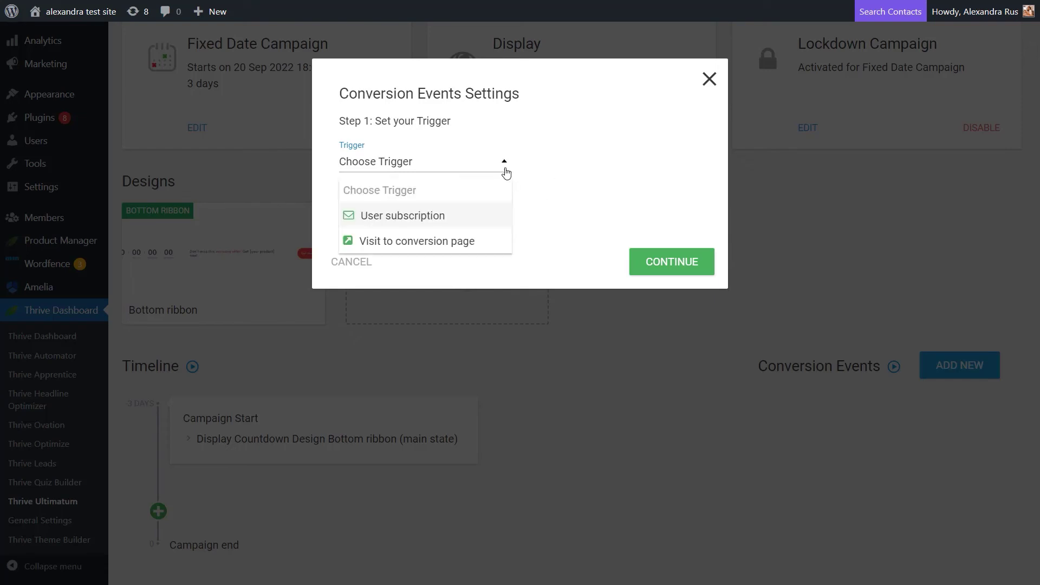
left_click(388, 242)
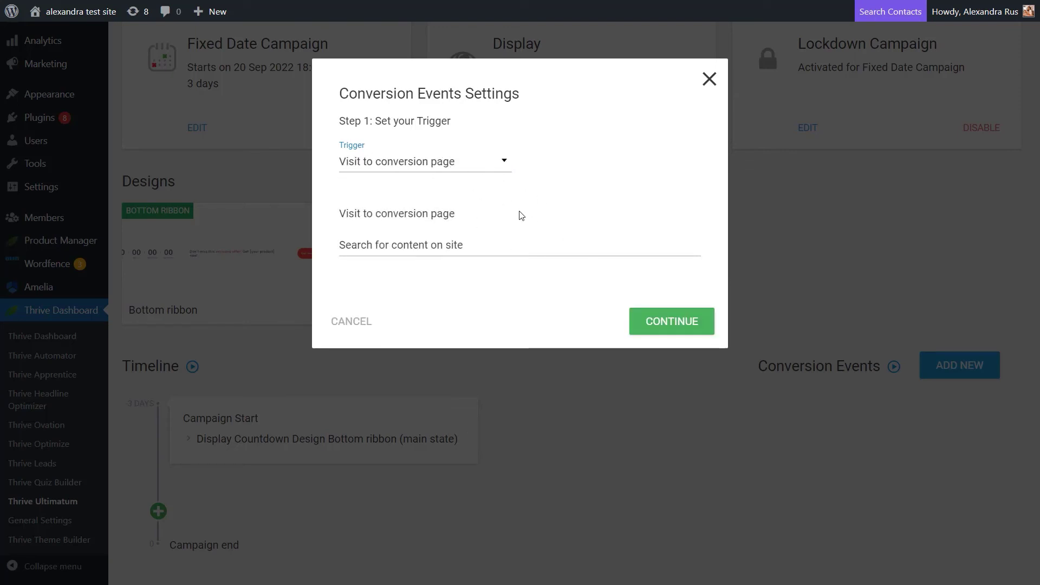
left_click(413, 249)
type("confirm")
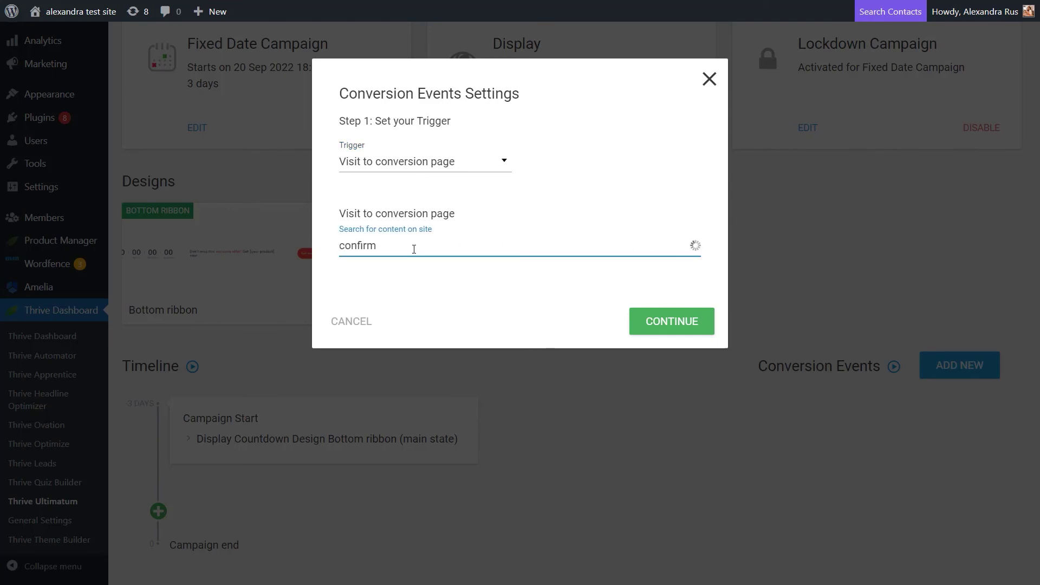
left_click(417, 268)
left_click(671, 321)
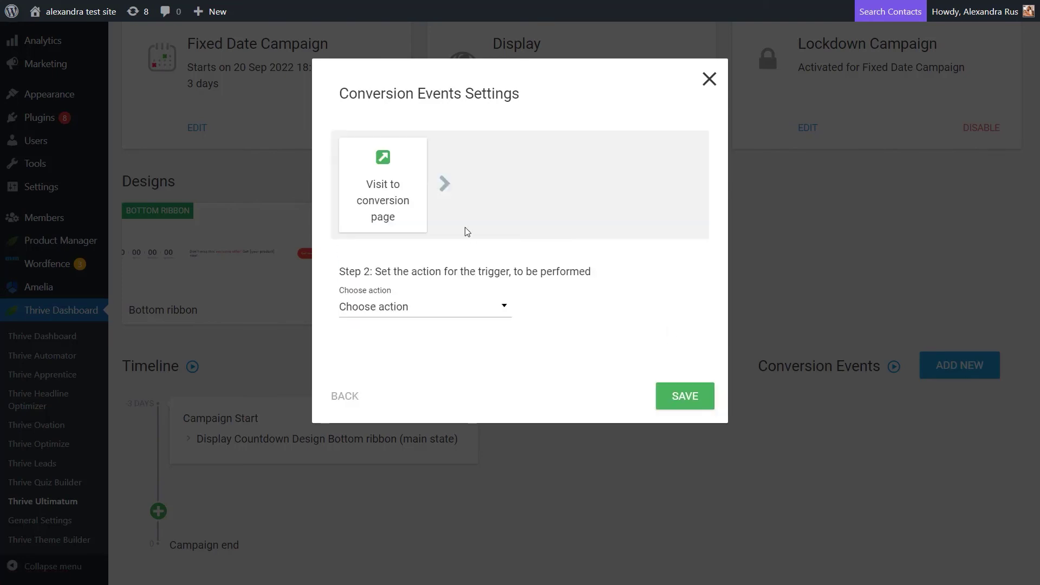
left_click(410, 310)
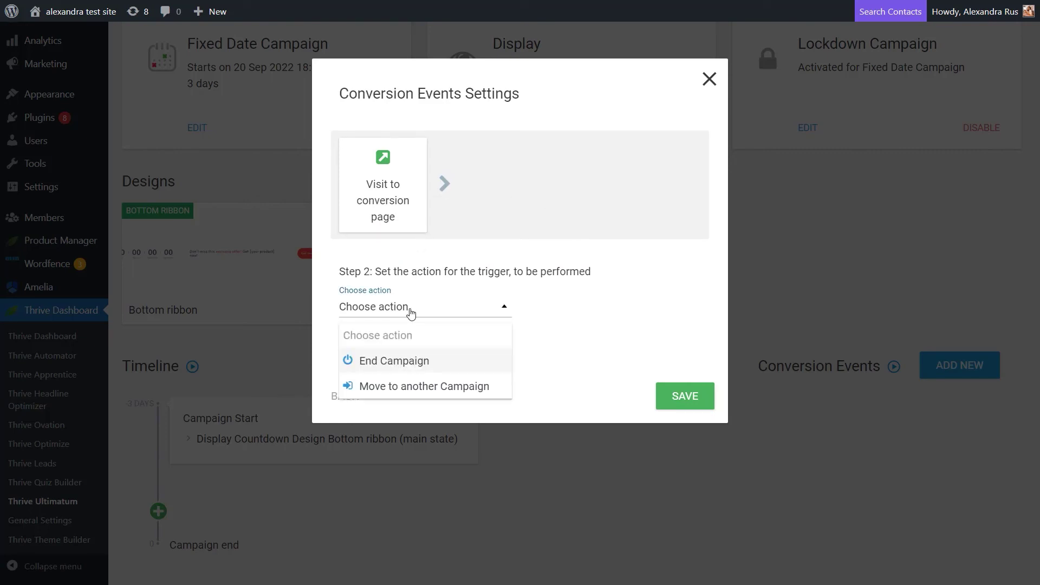
left_click(396, 373)
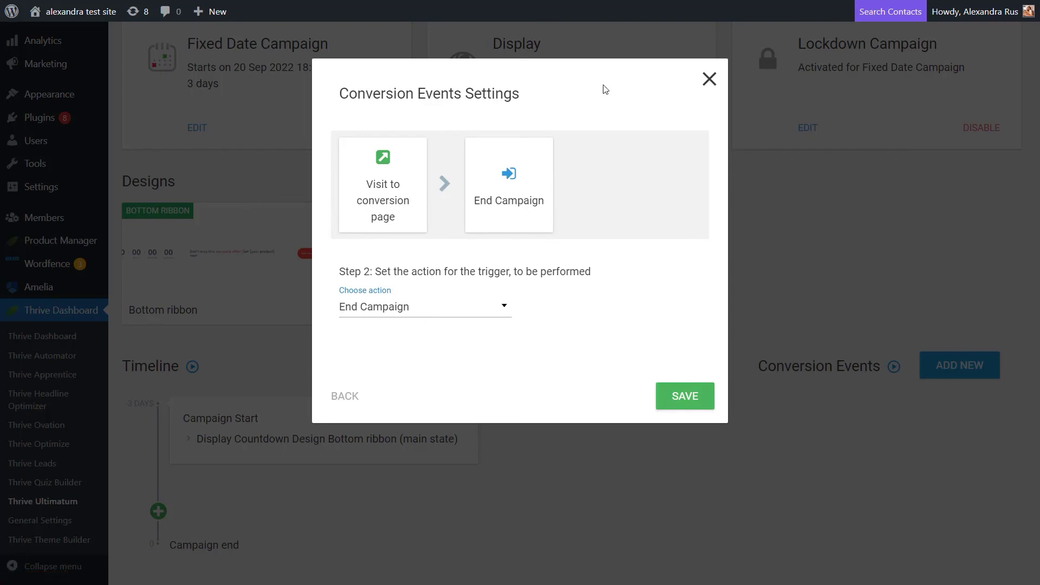
left_click(660, 403)
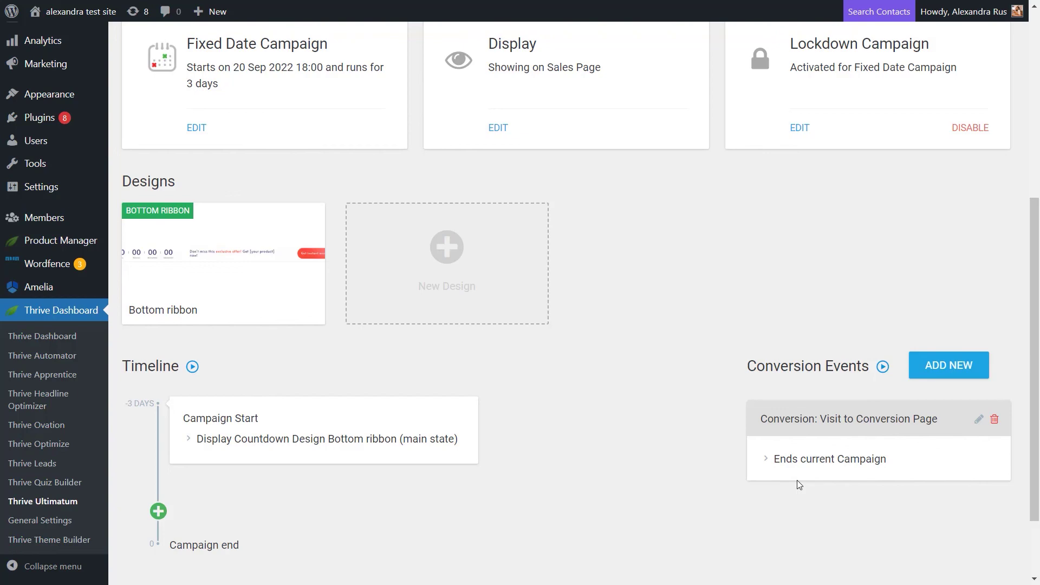
Step: Switch the E-course campaign's status from Paused to running
scroll(798, 480, "up", 4)
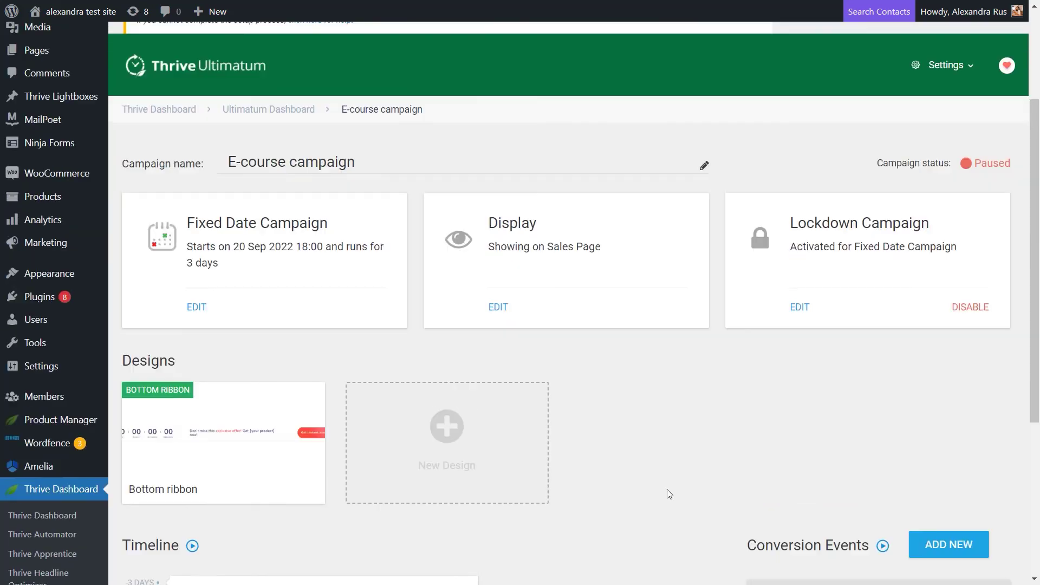
left_click(992, 190)
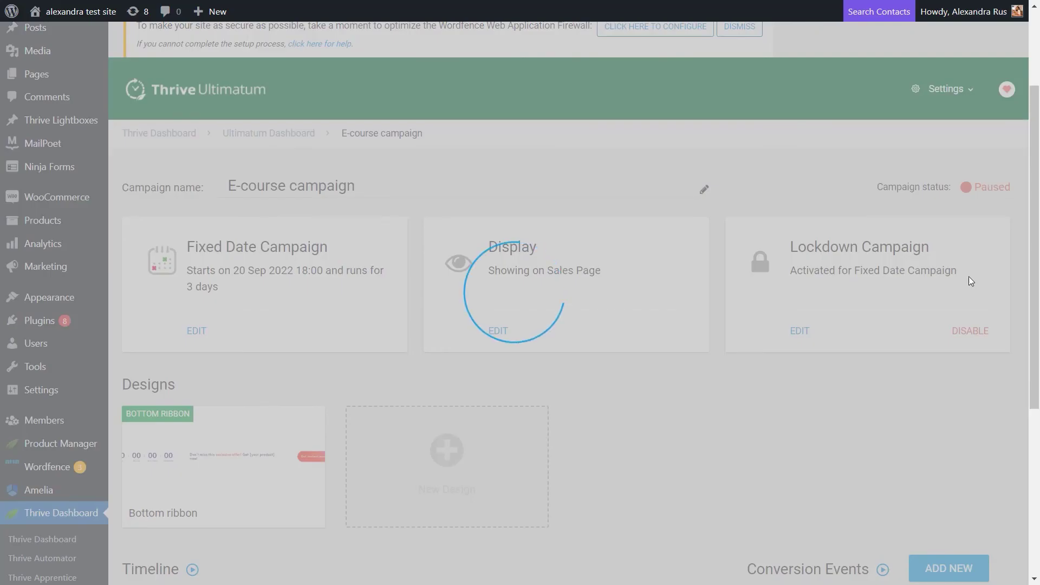